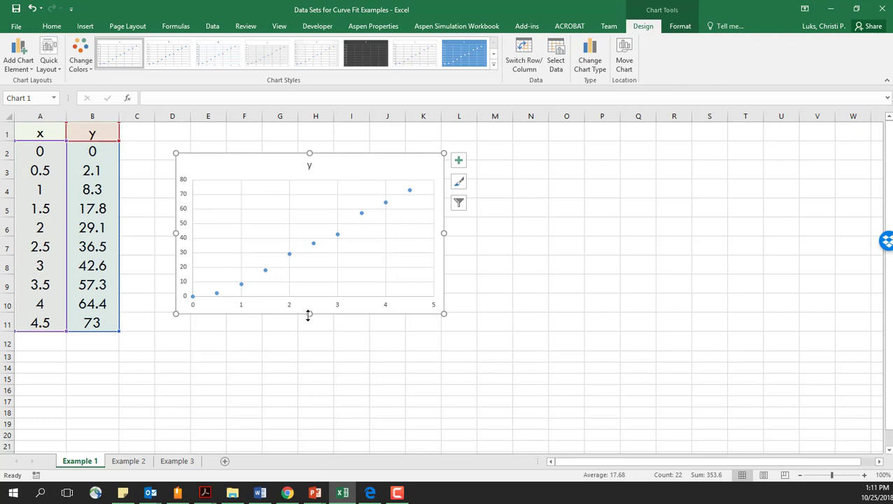
# Step: Stretch the scatter chart down to just below row 11 and add a linear trendline to the y data series
pyautogui.moveTo(308, 316); pyautogui.dragTo(309, 336)
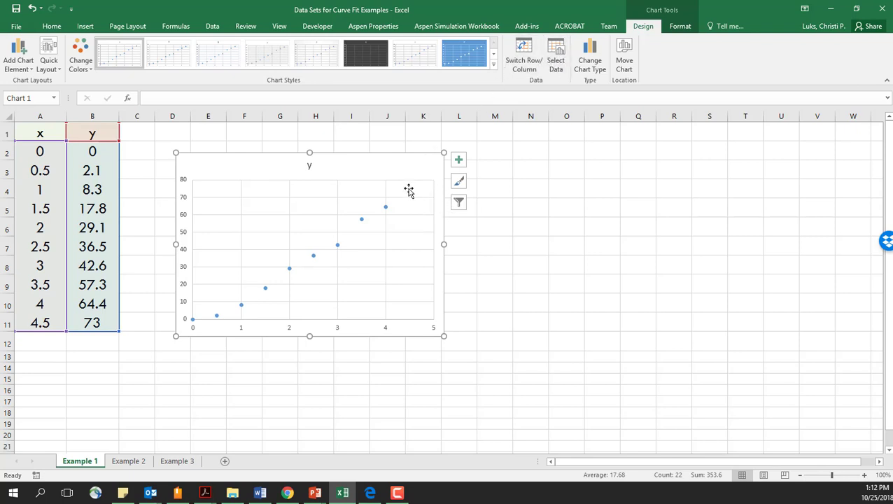
pyautogui.moveTo(386, 209)
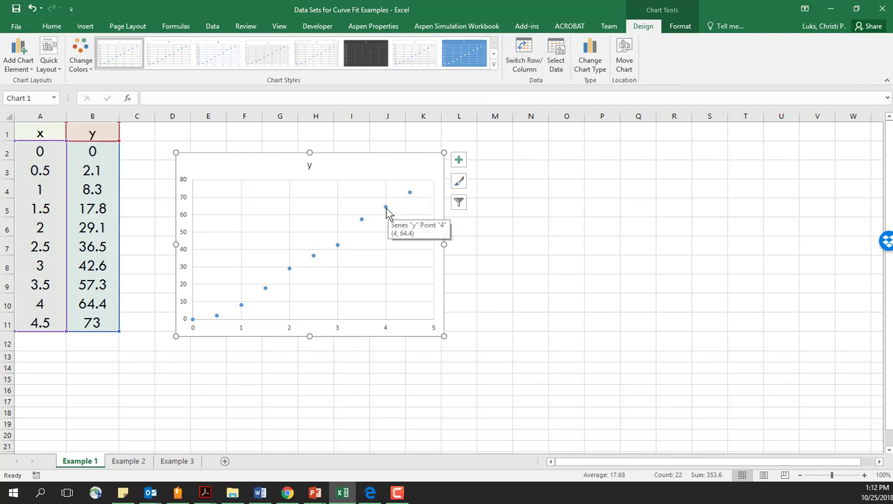
pyautogui.click(363, 218)
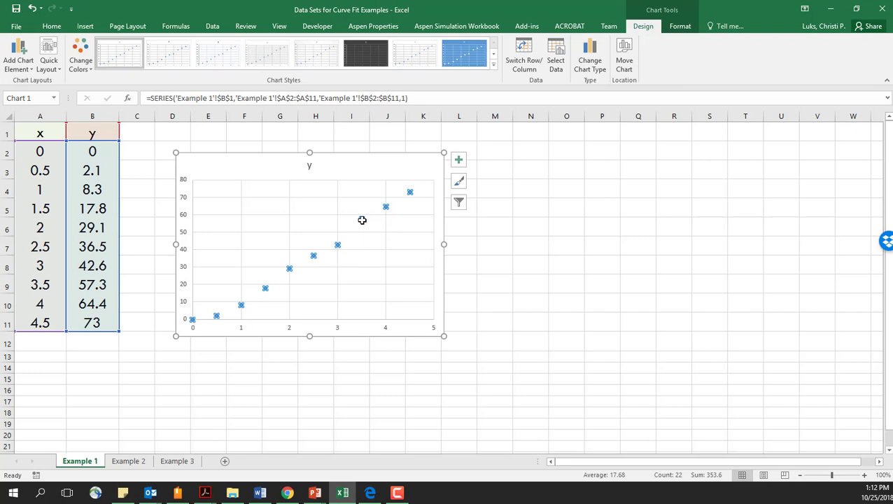
pyautogui.moveTo(360, 220)
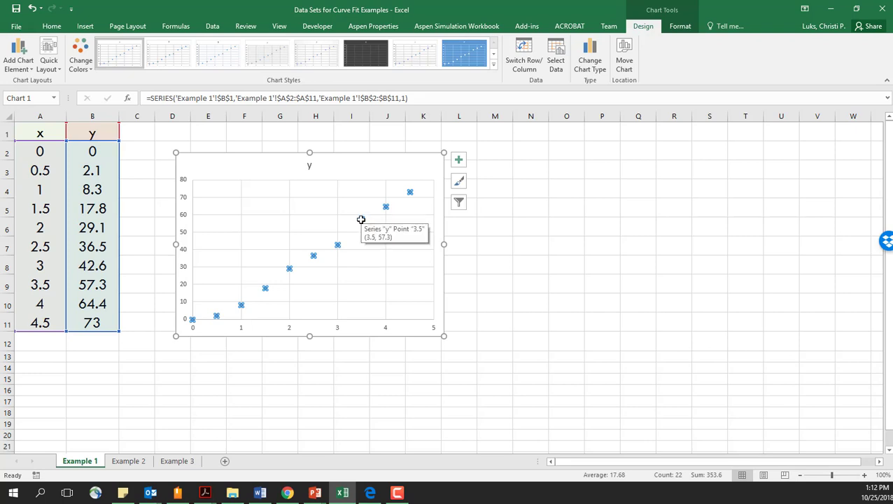
pyautogui.rightClick(361, 220)
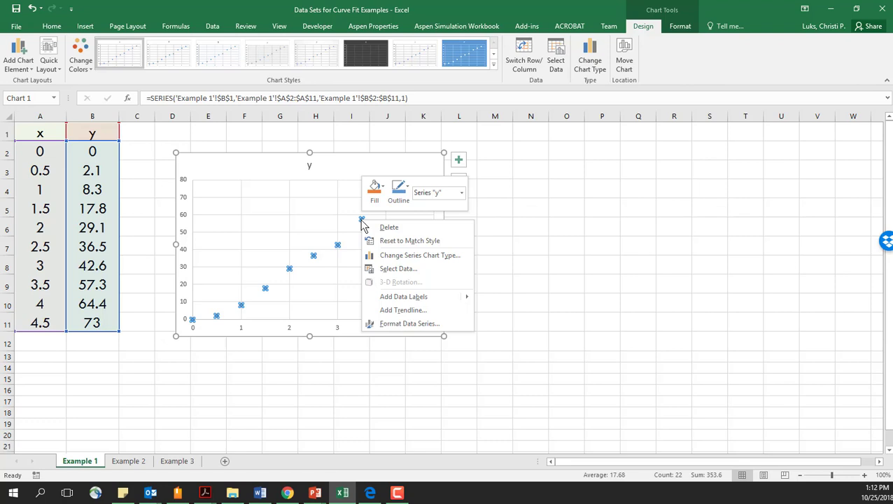
pyautogui.click(403, 311)
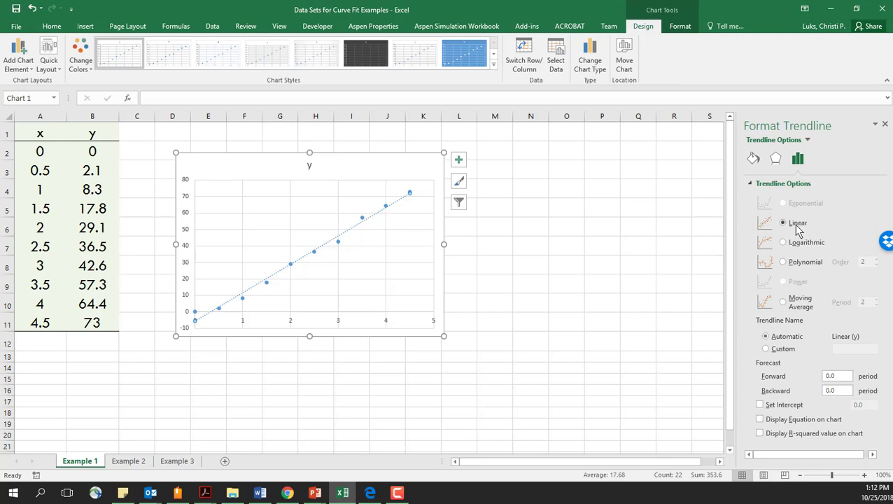
# Step: Display the trendline's equation and R-squared value on the chart and move that label above the plot area, beside the chart title
pyautogui.click(762, 420)
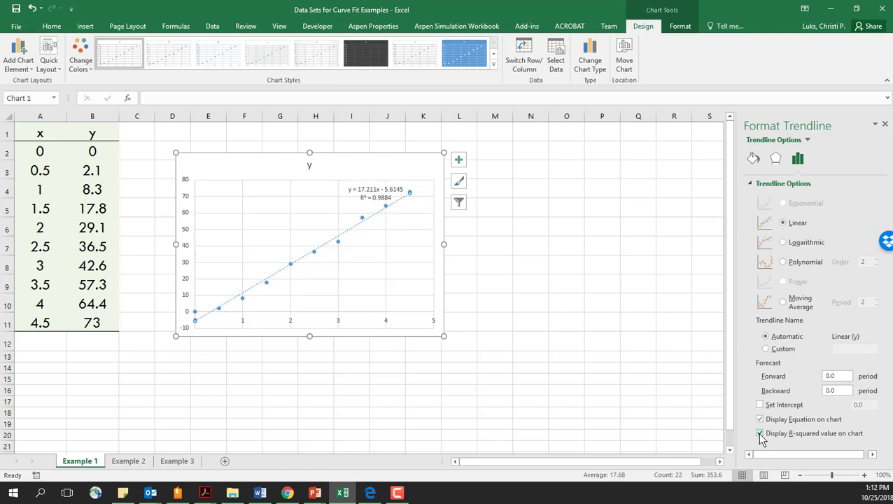
pyautogui.click(360, 186)
pyautogui.moveTo(360, 186); pyautogui.dragTo(244, 163)
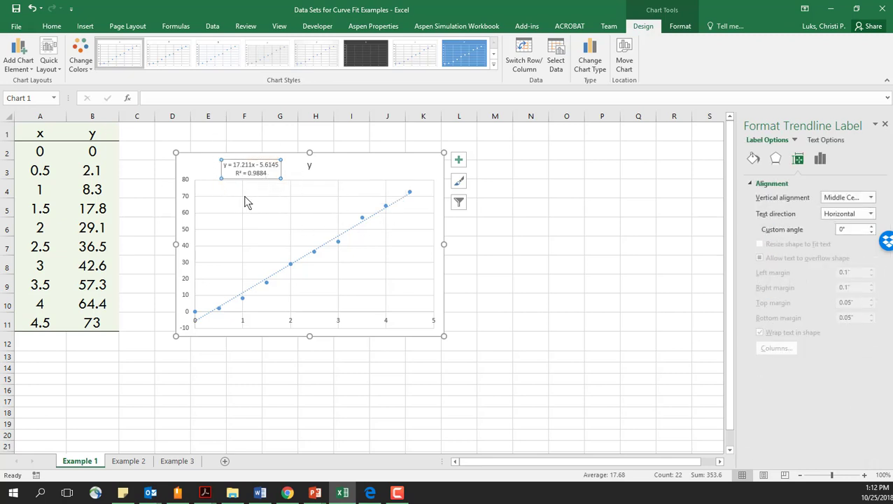
pyautogui.click(155, 207)
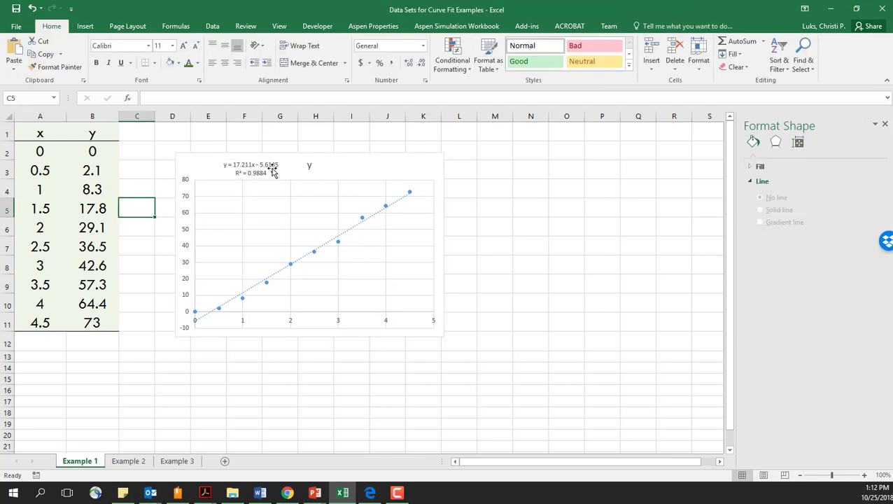
# Step: Enter the label "Slope:" in cell E1 above the chart
pyautogui.click(214, 134)
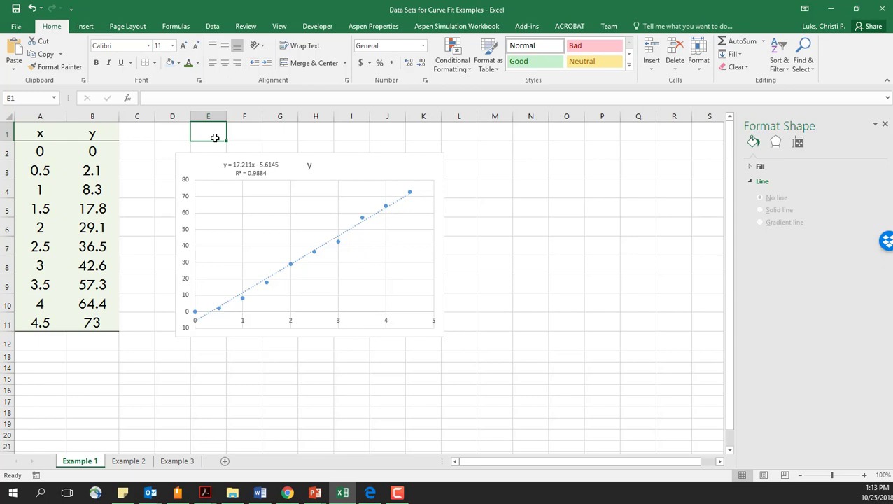
pyautogui.write('Slope')
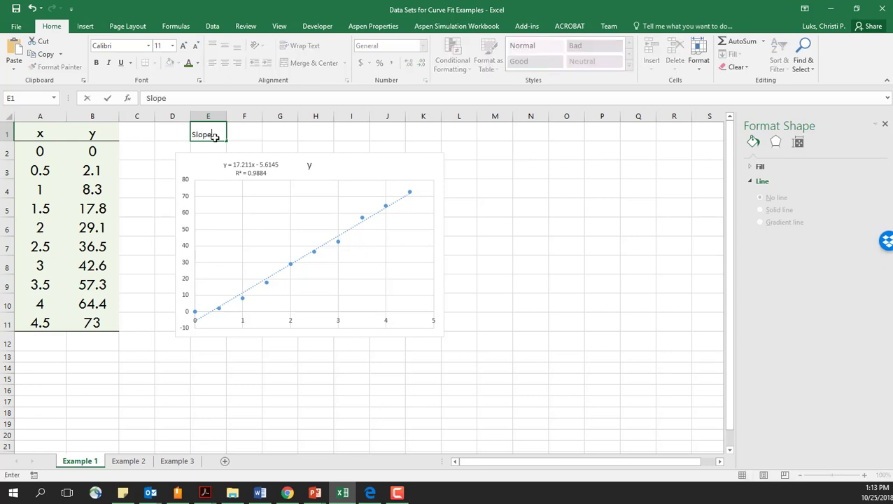
pyautogui.press('Tab')
# Step: Calculate the regression slope in cell F1 with =slope(B2:B11,A2:A11), using the y values first and the x values second
pyautogui.write('=')
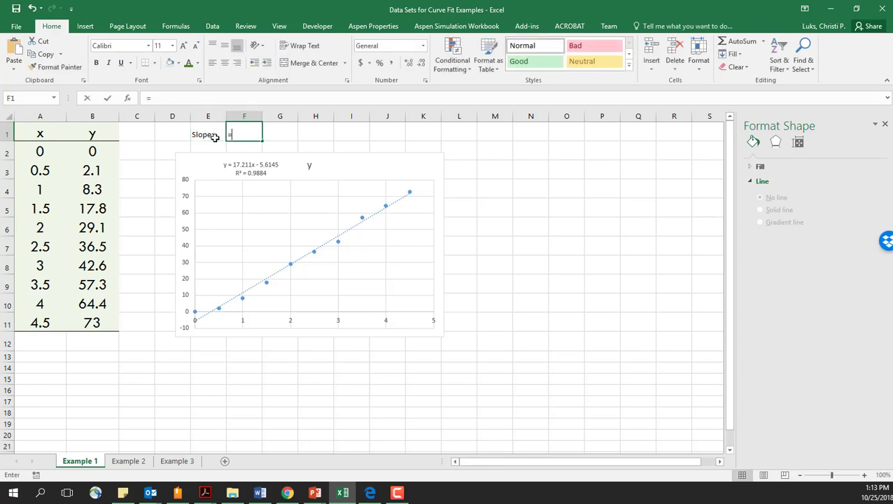
pyautogui.write('slo')
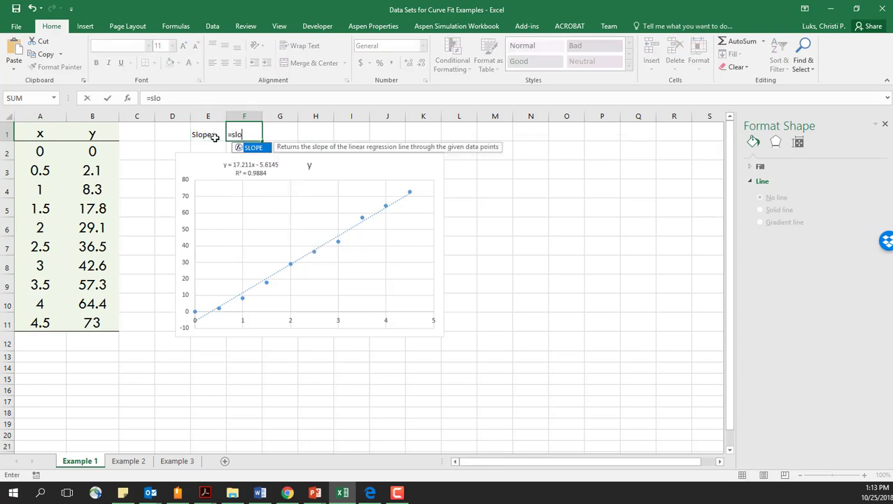
pyautogui.write('pe(')
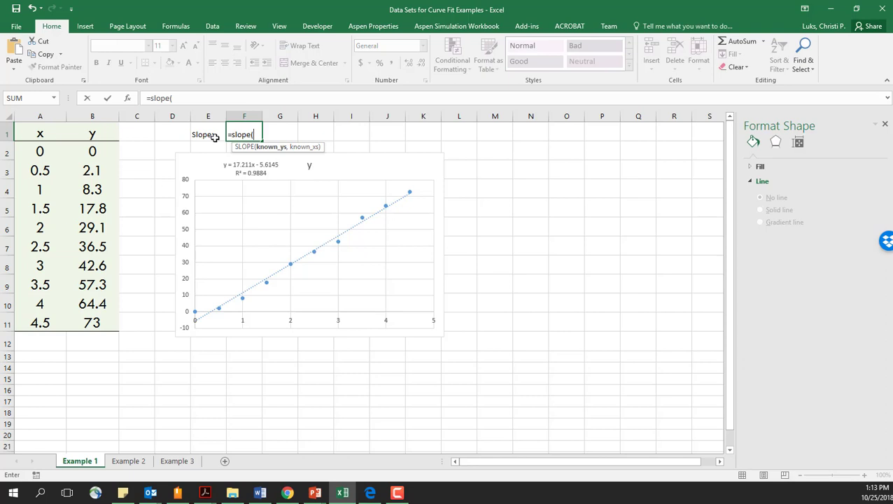
pyautogui.click(96, 151)
pyautogui.moveTo(96, 151); pyautogui.dragTo(91, 320)
pyautogui.write(',')
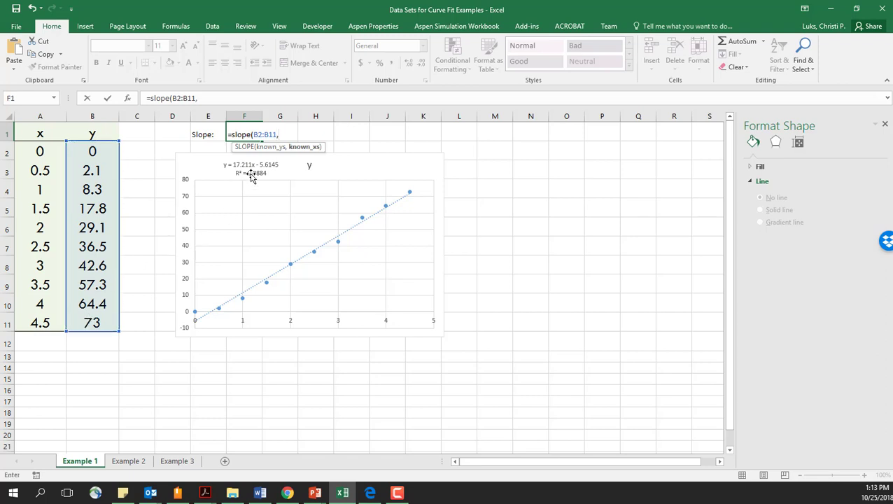
pyautogui.moveTo(42, 151); pyautogui.dragTo(42, 322)
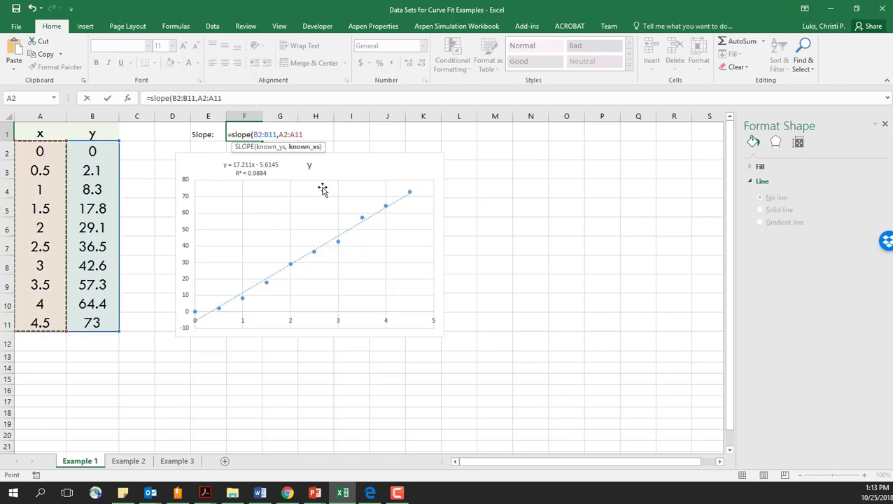
pyautogui.write(')')
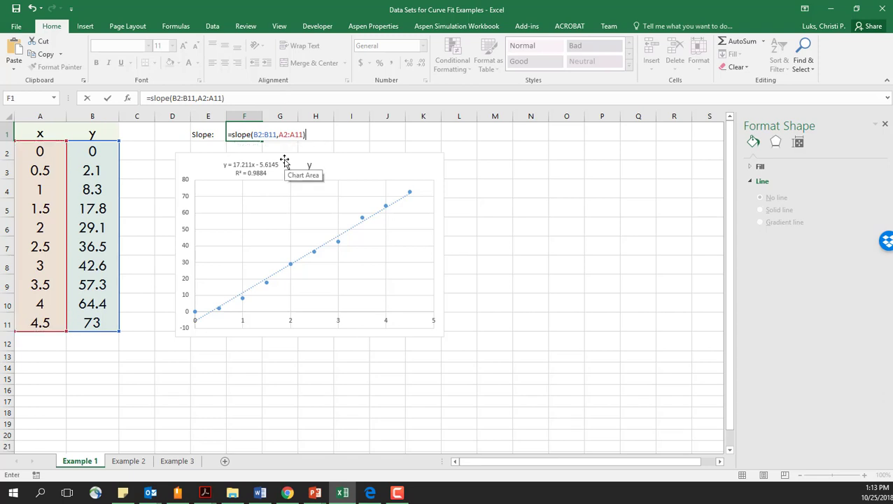
pyautogui.press('Return')
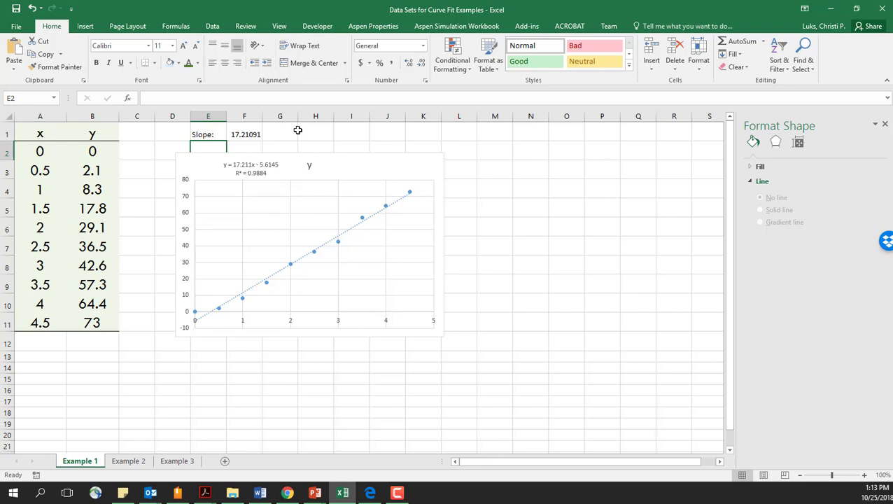
# Step: Enter the label "Intercept:" in cell G1, beside the calculated slope
pyautogui.click(277, 134)
pyautogui.write('Interec')
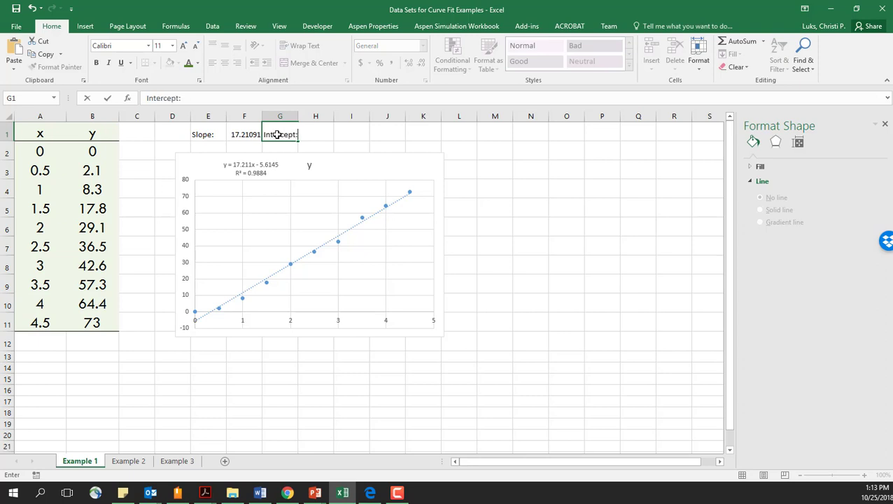
pyautogui.press('Tab')
# Step: Calculate the regression intercept in cell H1 with =intercept(B2:B11,A2:A11)
pyautogui.write('=i')
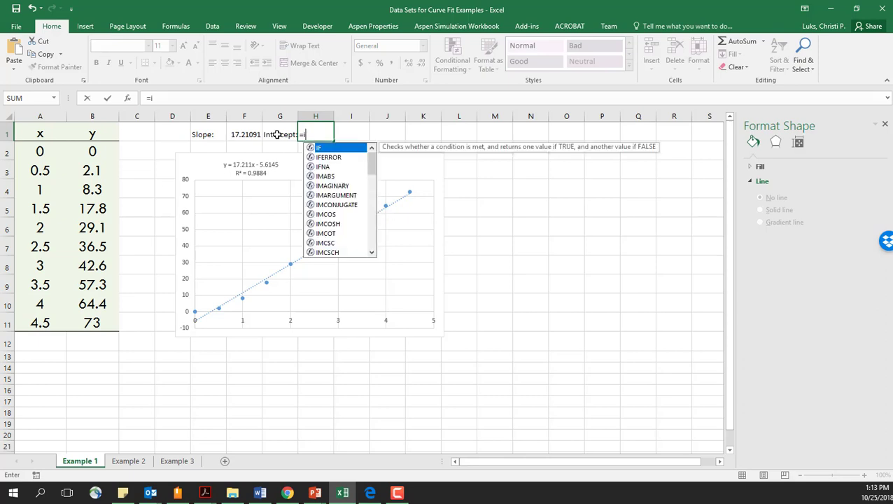
pyautogui.write('nter')
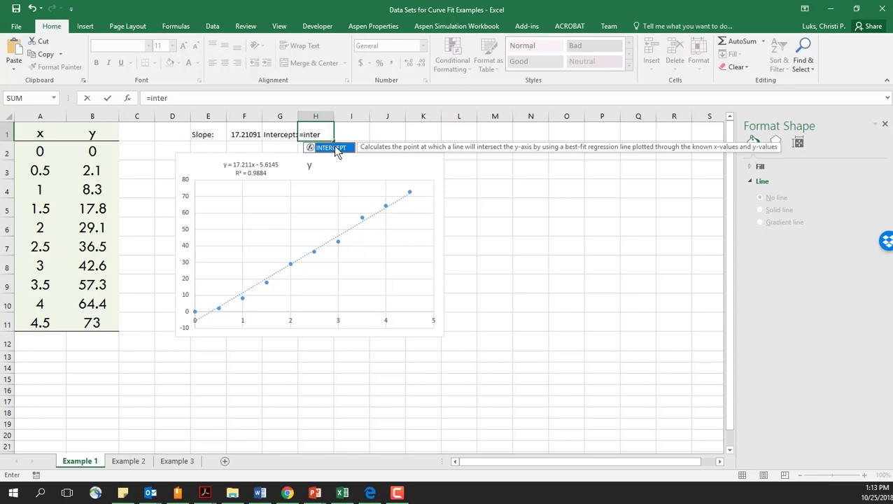
pyautogui.write('x')
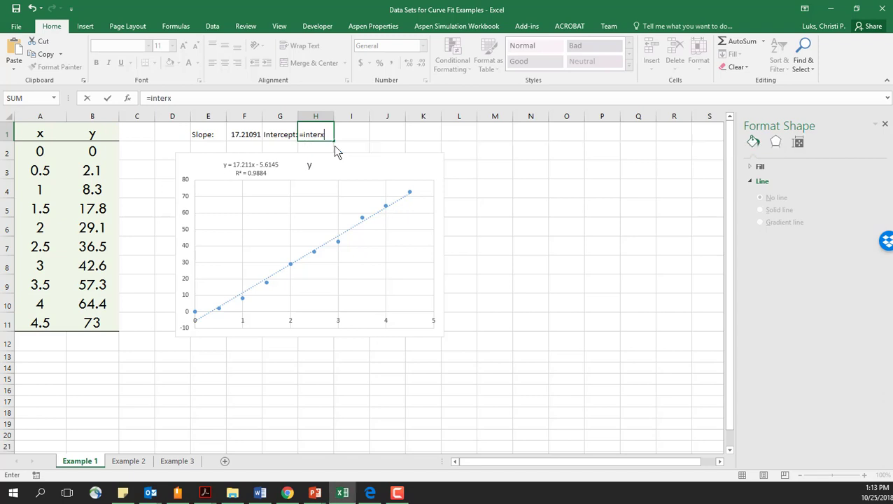
pyautogui.press('BackSpace')
pyautogui.write('cept(')
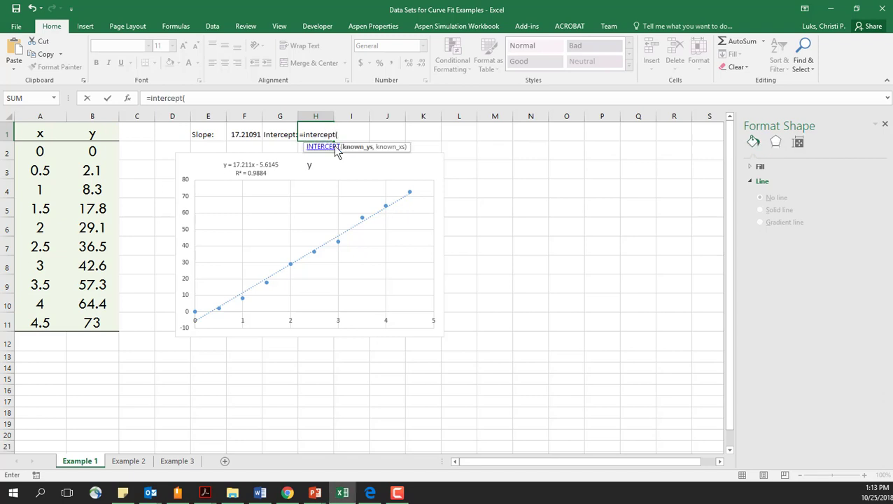
pyautogui.click(93, 150)
pyautogui.moveTo(94, 170); pyautogui.dragTo(91, 322)
pyautogui.write(',')
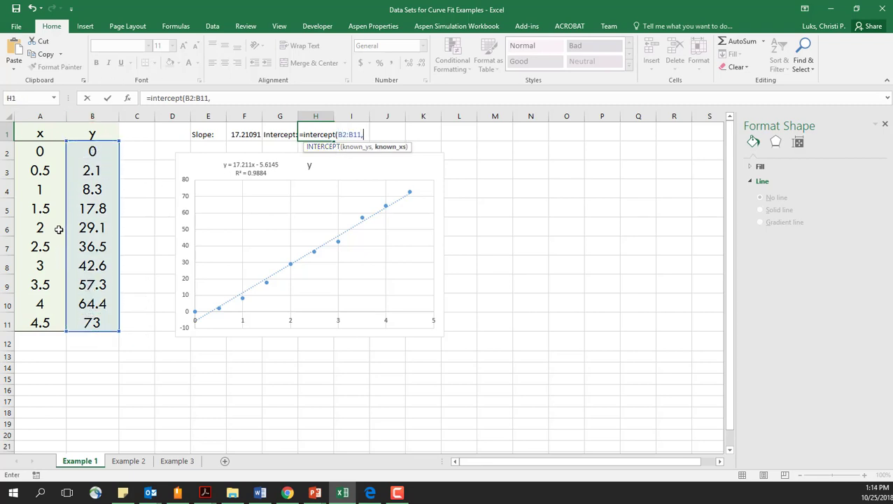
pyautogui.moveTo(57, 148); pyautogui.dragTo(62, 323)
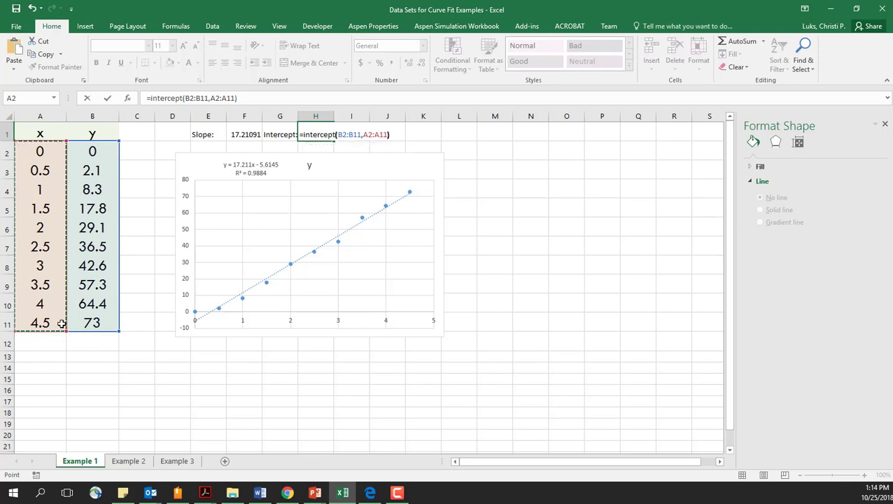
pyautogui.press('Return')
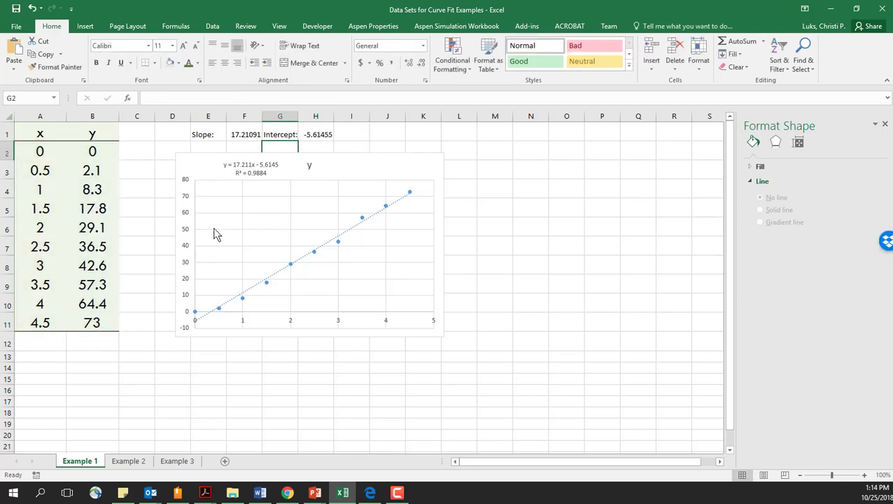
# Step: Enter the label "R-square:" in cell I1, beside the calculated intercept
pyautogui.click(350, 133)
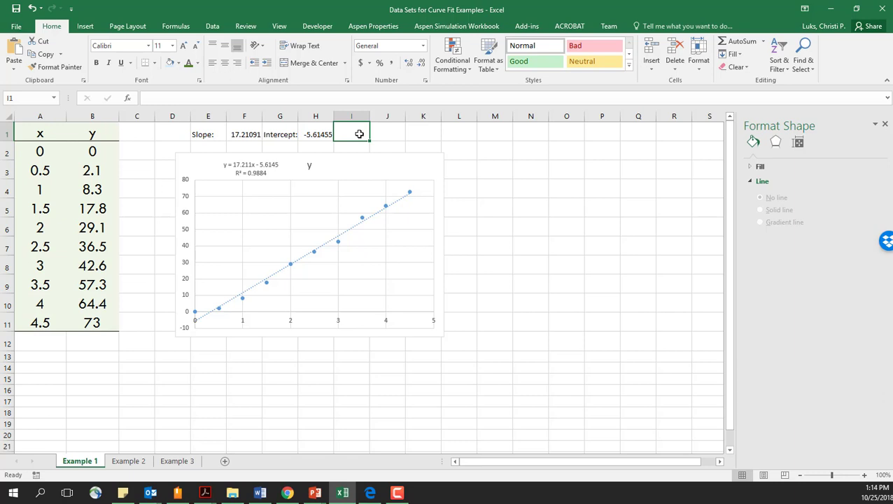
pyautogui.write('=')
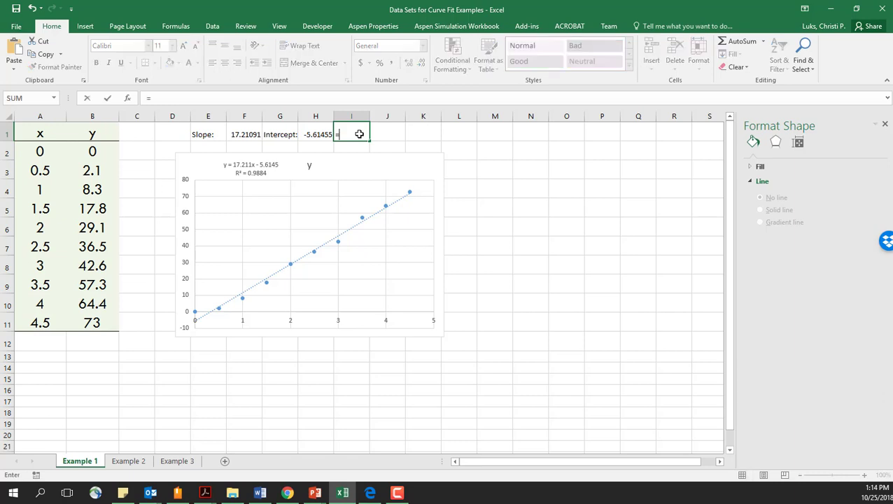
pyautogui.press('BackSpace')
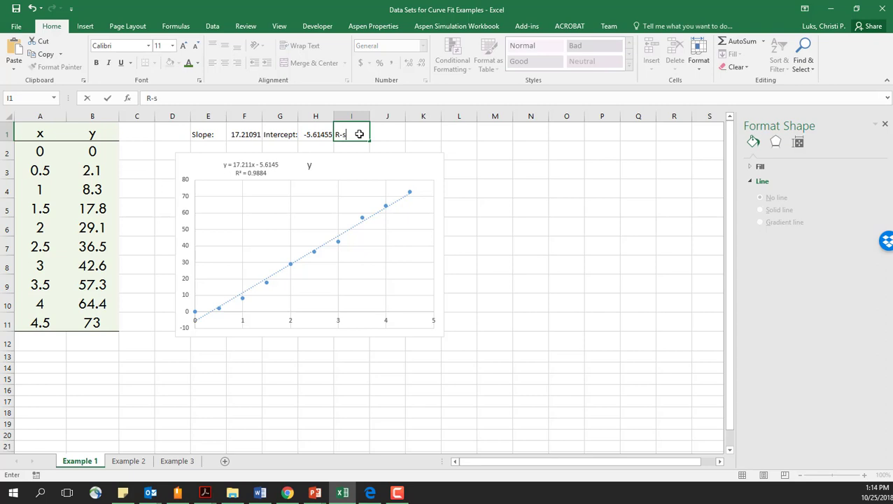
pyautogui.write('R-squa4r')
pyautogui.press('Tab')
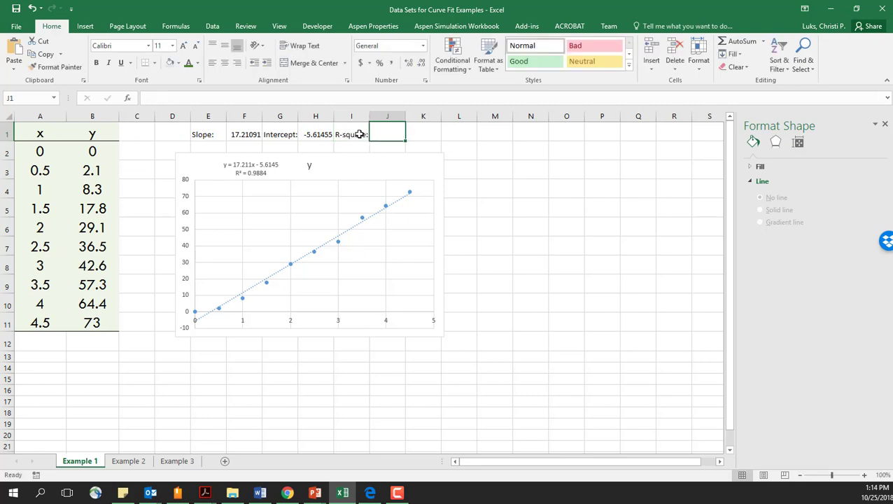
# Step: Calculate the R-squared value in cell J1 with =rsq(B2:B11,A2:A11), using the y values first and the x values second
pyautogui.write('=')
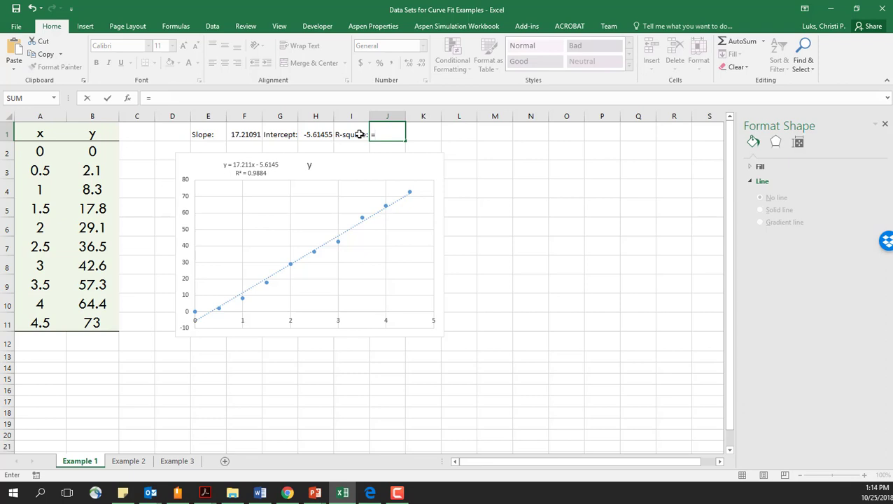
pyautogui.write('rsq')
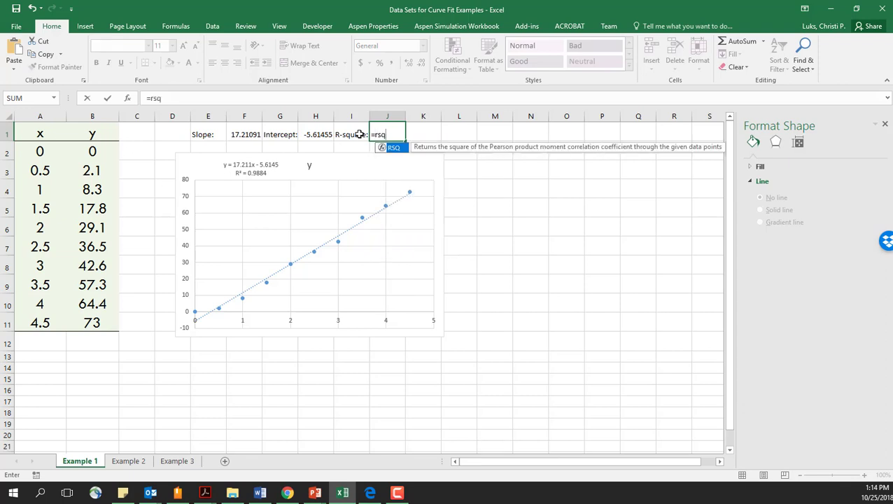
pyautogui.write('(')
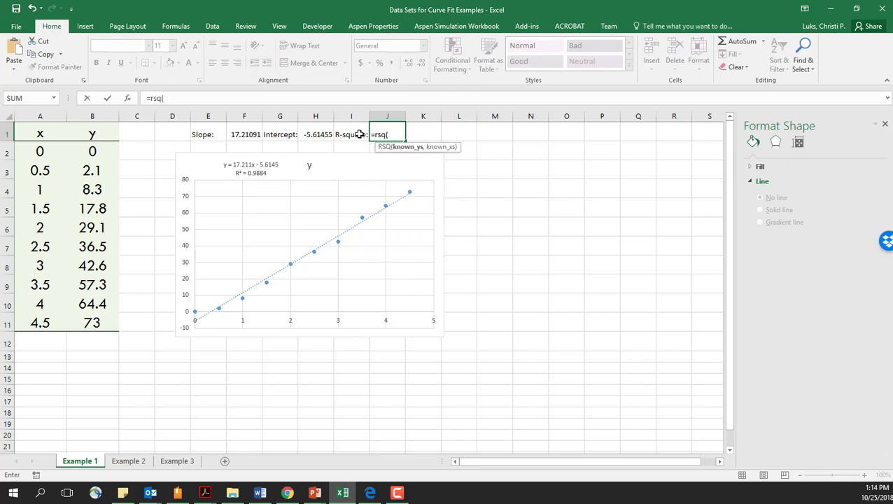
pyautogui.moveTo(83, 149); pyautogui.dragTo(78, 319)
pyautogui.write(',')
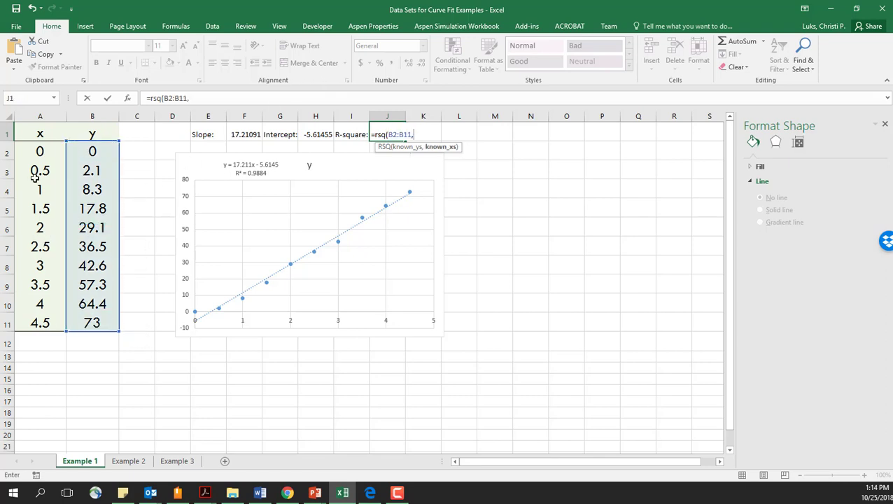
pyautogui.moveTo(39, 151); pyautogui.dragTo(41, 318)
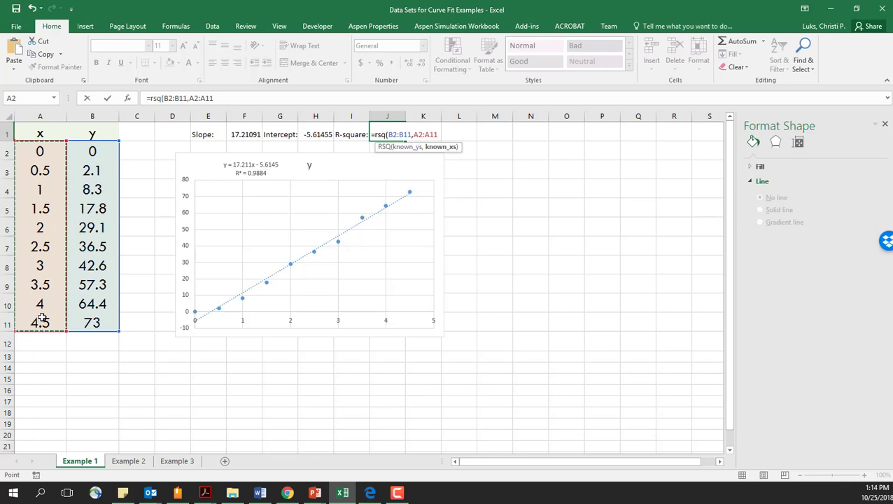
pyautogui.press('Return')
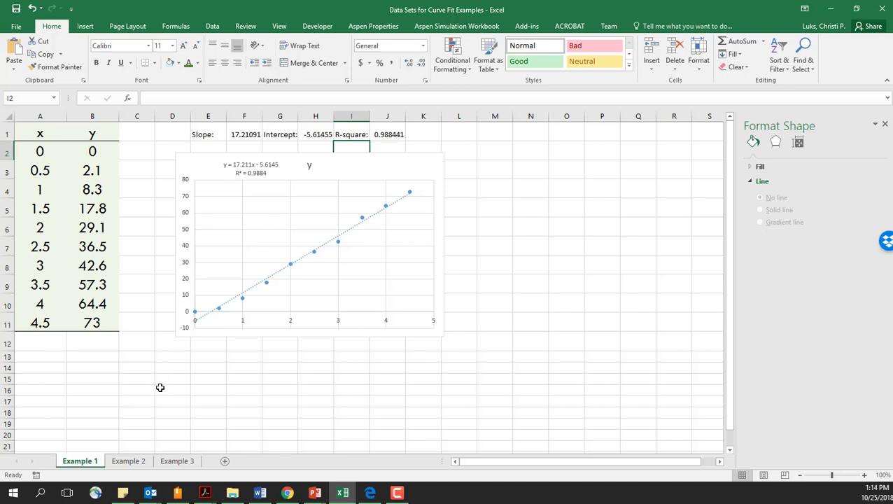
# Step: Insert a markers-only scatter chart of the Example 2 data in A1:B14, and enlarge it beside the table
pyautogui.click(129, 462)
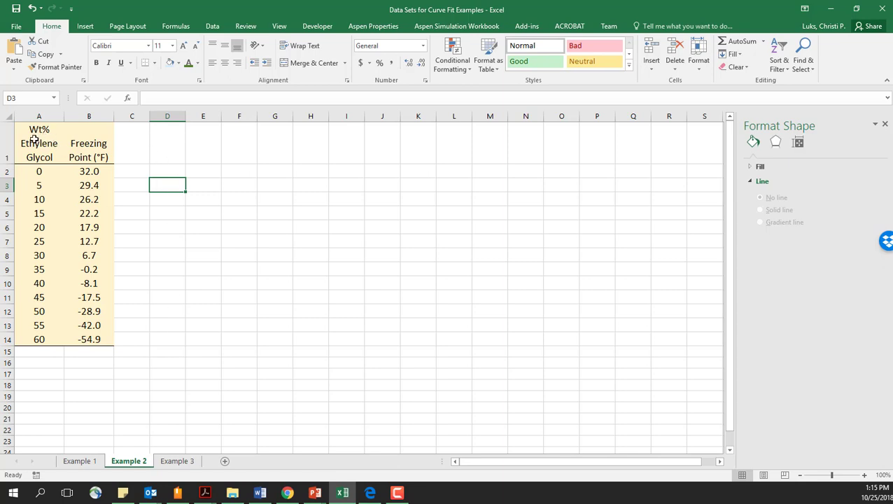
pyautogui.moveTo(39, 134); pyautogui.dragTo(84, 339)
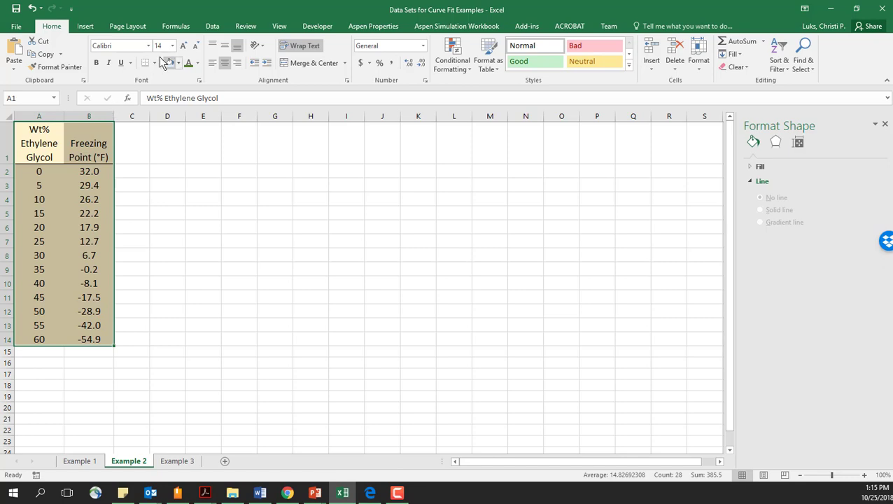
pyautogui.click(86, 28)
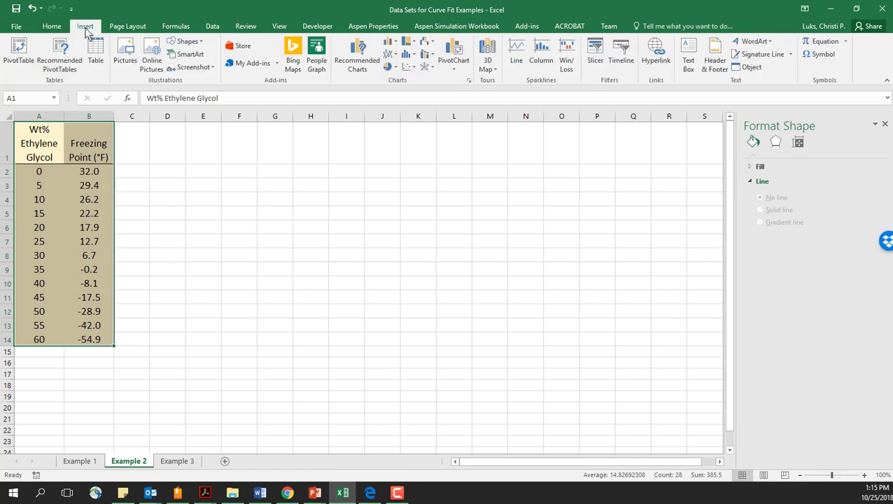
pyautogui.click(411, 72)
pyautogui.click(412, 96)
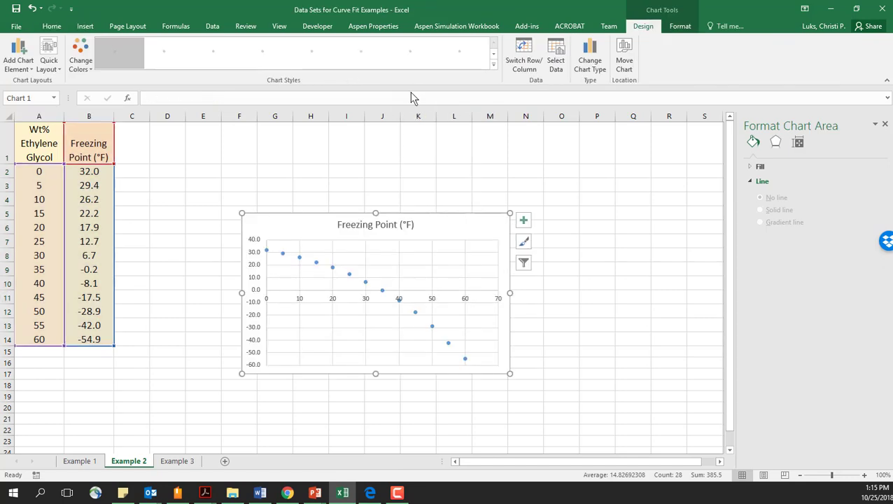
pyautogui.moveTo(332, 211); pyautogui.dragTo(246, 141)
pyautogui.moveTo(424, 304); pyautogui.dragTo(464, 351)
# Step: Add a linear trendline to the freezing point series with its equation and R-squared displayed, and place the label beside the chart title
pyautogui.rightClick(355, 270)
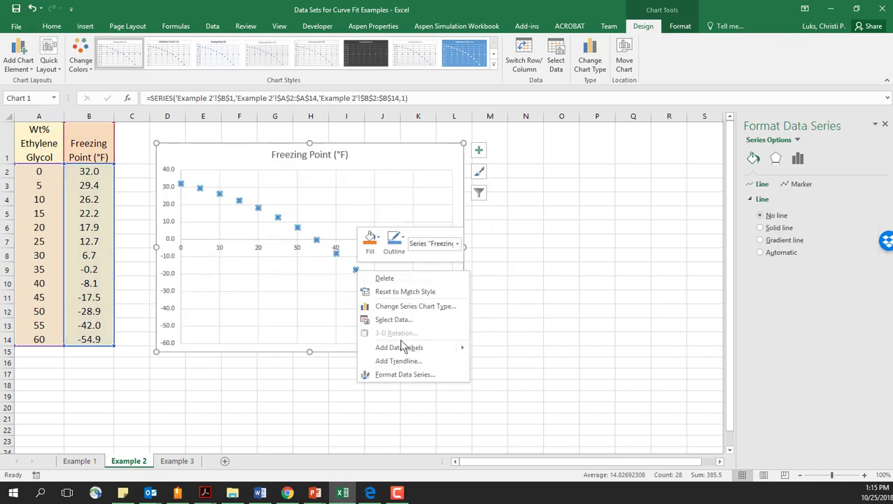
pyautogui.click(399, 361)
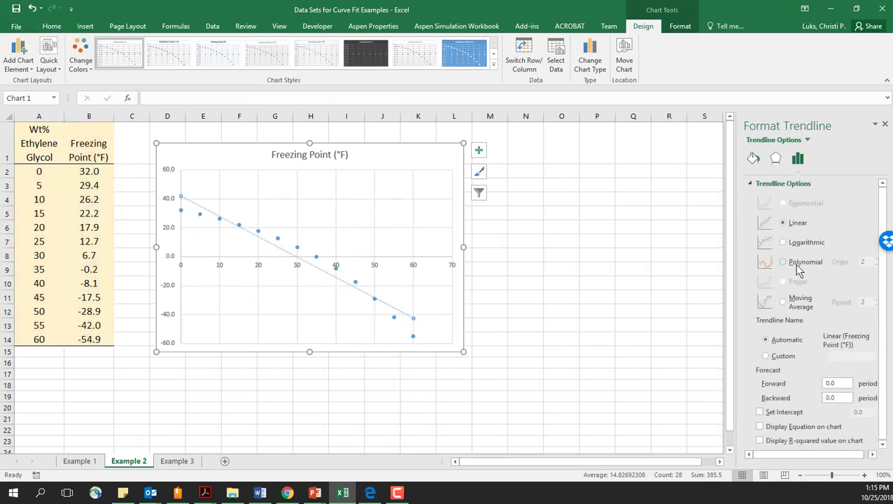
pyautogui.click(759, 426)
pyautogui.click(760, 441)
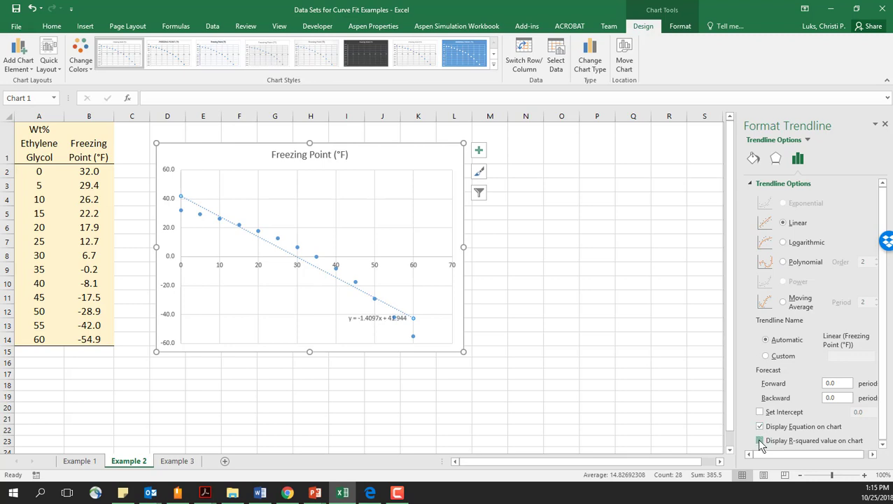
pyautogui.click(385, 319)
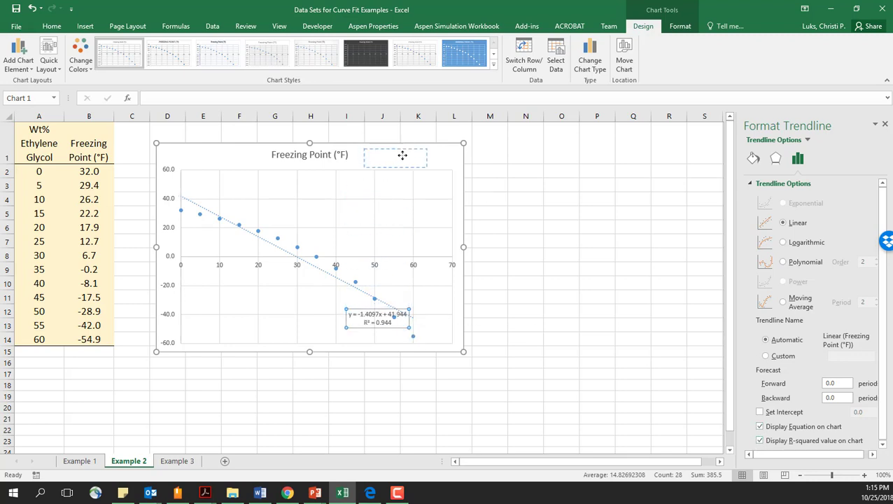
pyautogui.moveTo(431, 201); pyautogui.dragTo(401, 158)
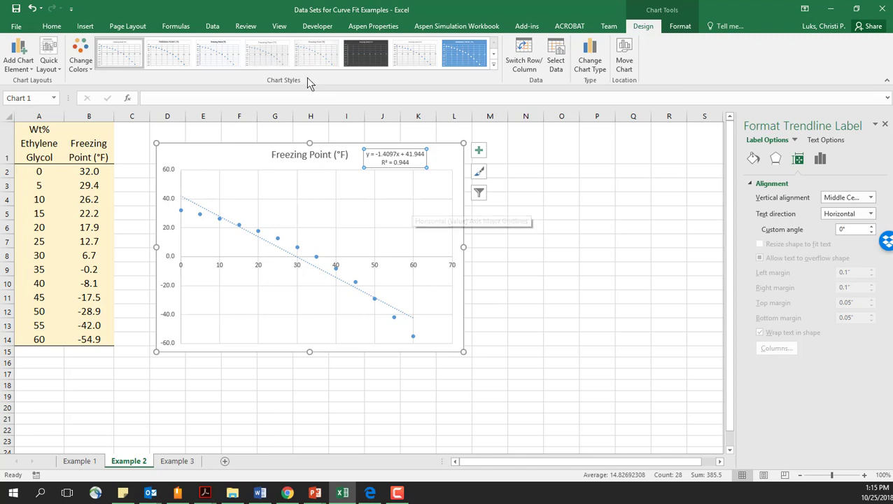
# Step: Try to change the freezing point trendline from linear to logarithmic
pyautogui.click(285, 254)
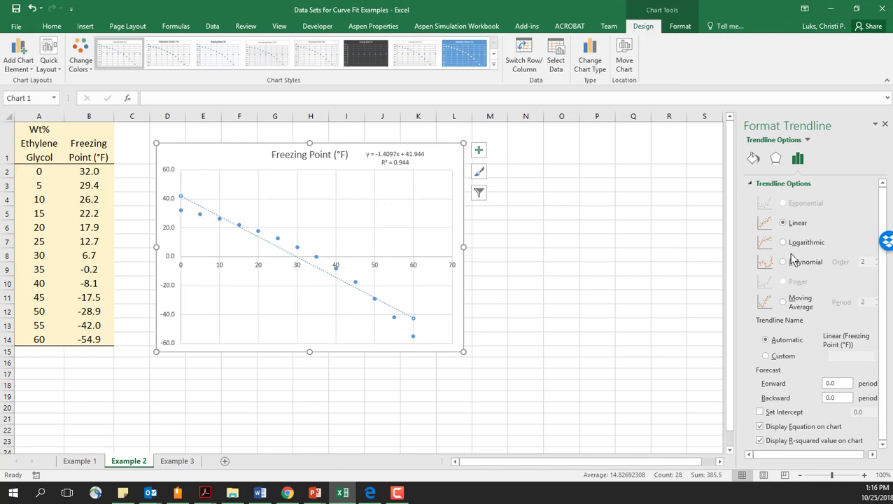
pyautogui.click(785, 244)
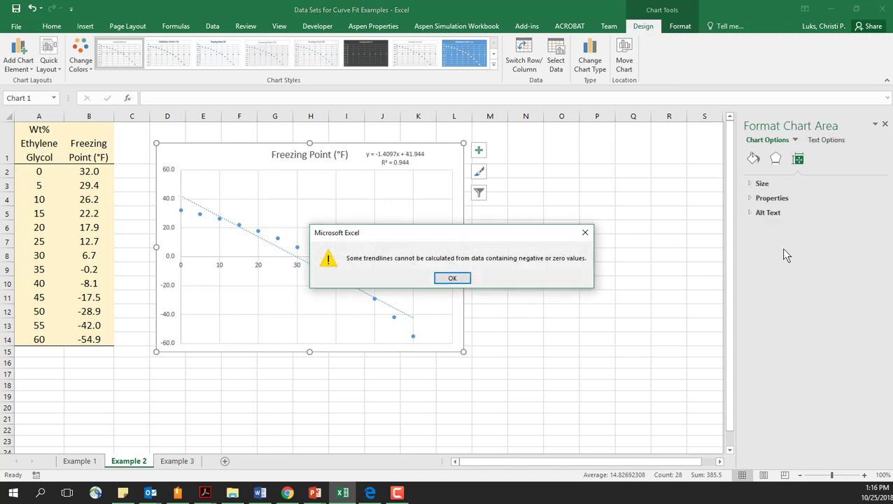
pyautogui.click(453, 280)
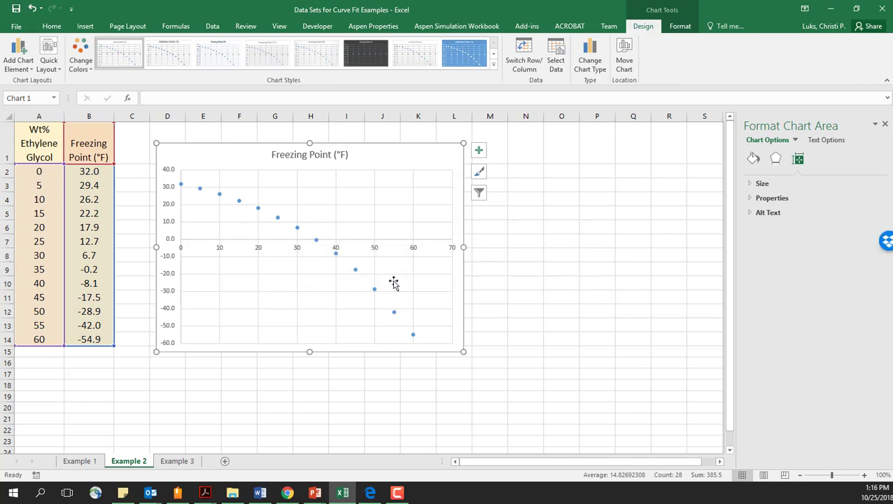
# Step: Add an order 2 polynomial trendline to the freezing point series, display its equation and R-squared, and place the label beside the title
pyautogui.click(355, 270)
pyautogui.rightClick(356, 270)
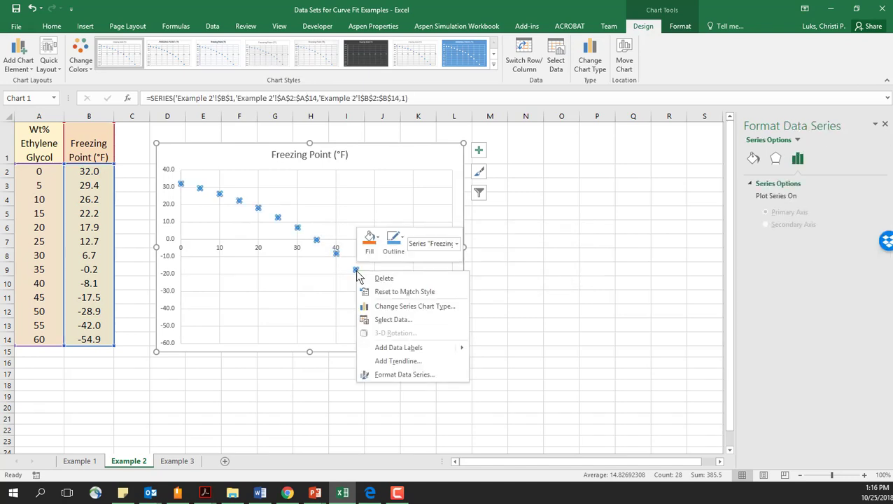
pyautogui.click(397, 361)
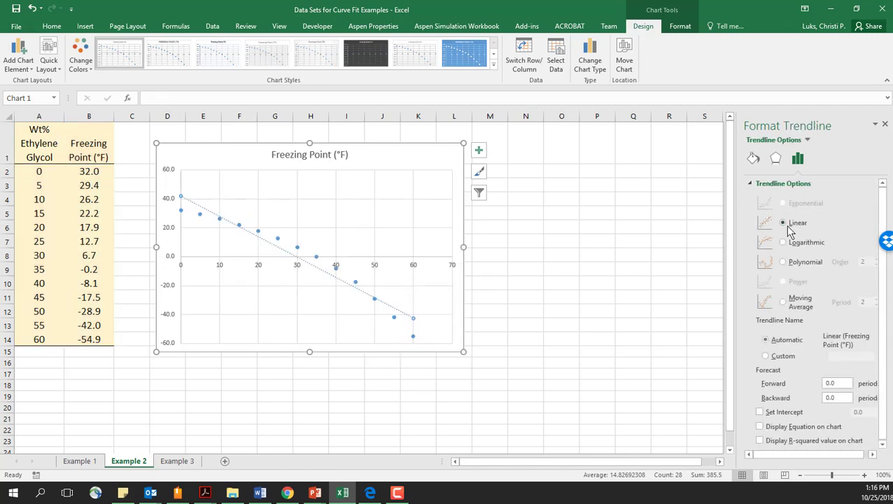
pyautogui.click(787, 262)
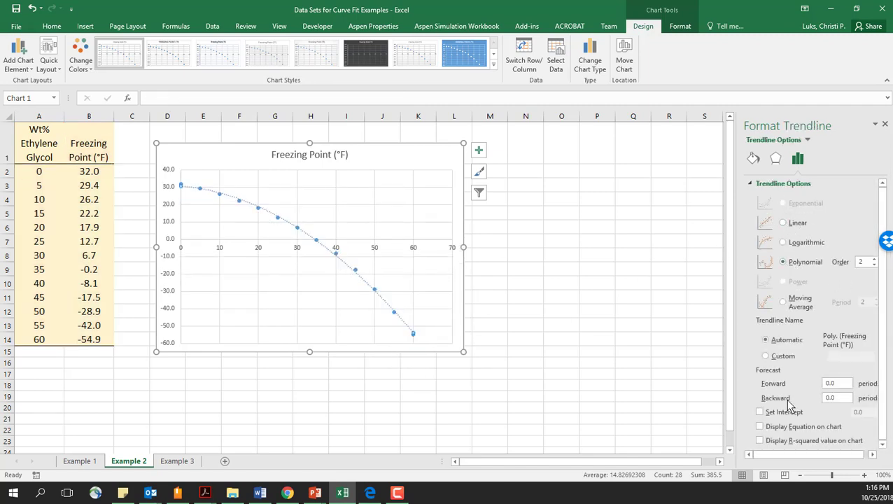
pyautogui.click(761, 427)
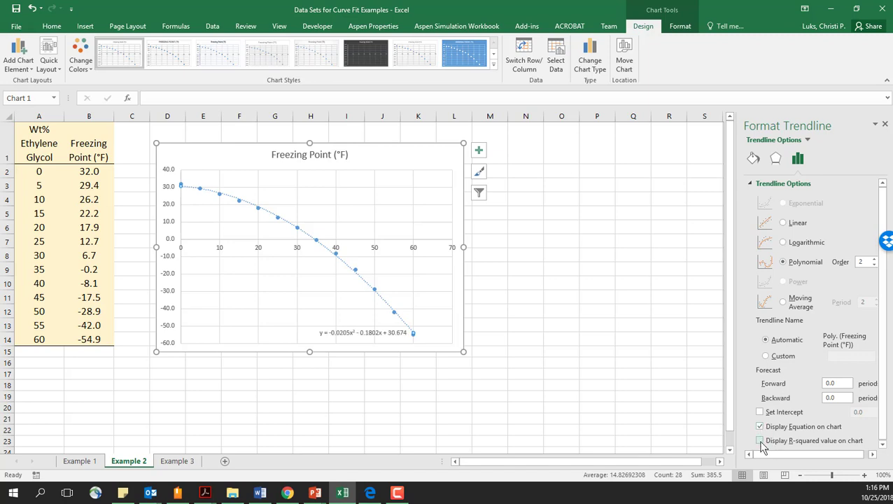
pyautogui.click(761, 441)
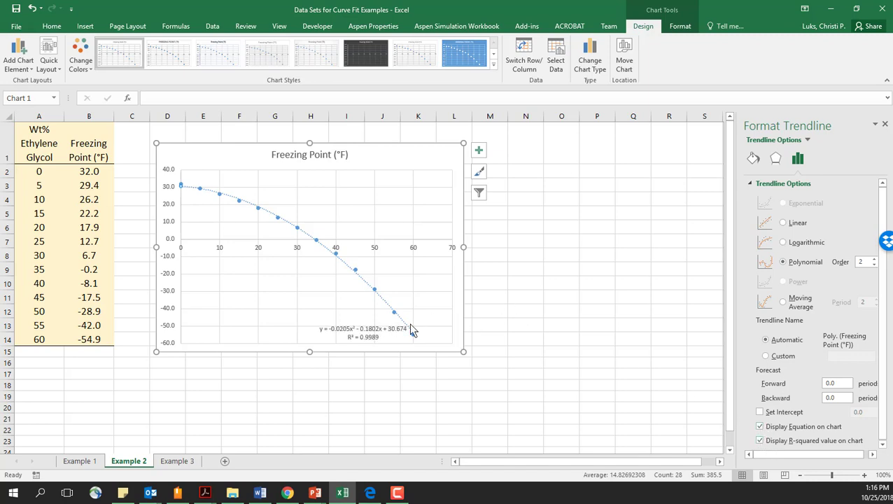
pyautogui.click(360, 329)
pyautogui.moveTo(372, 264); pyautogui.dragTo(403, 153)
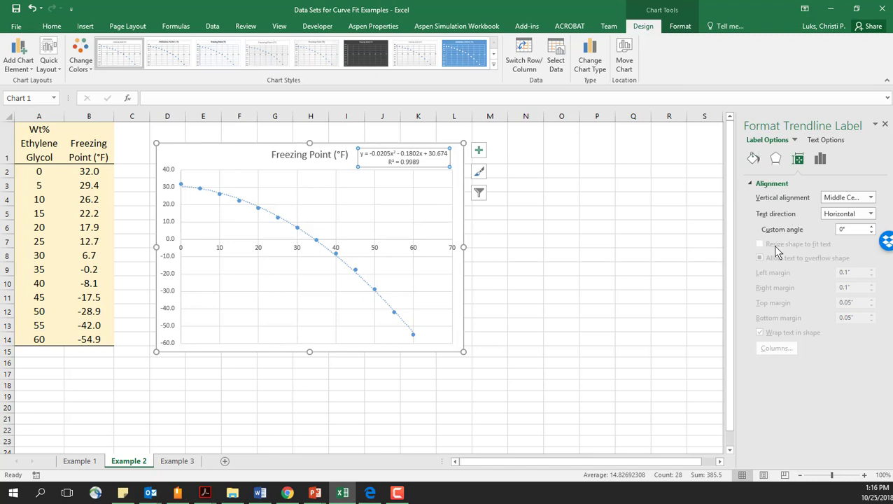
# Step: Set the polynomial trendline's order to 3 and move its equation label below the chart title, clear of the curve
pyautogui.click(314, 240)
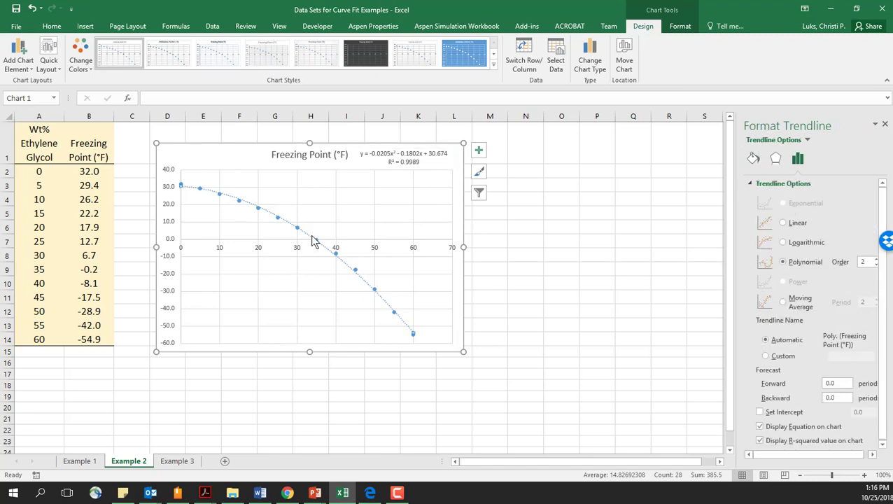
pyautogui.click(876, 259)
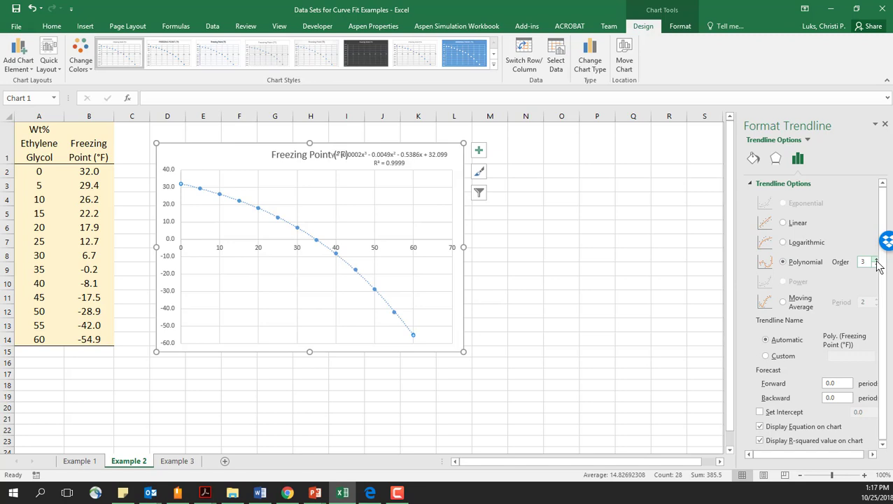
pyautogui.moveTo(413, 159); pyautogui.dragTo(412, 178)
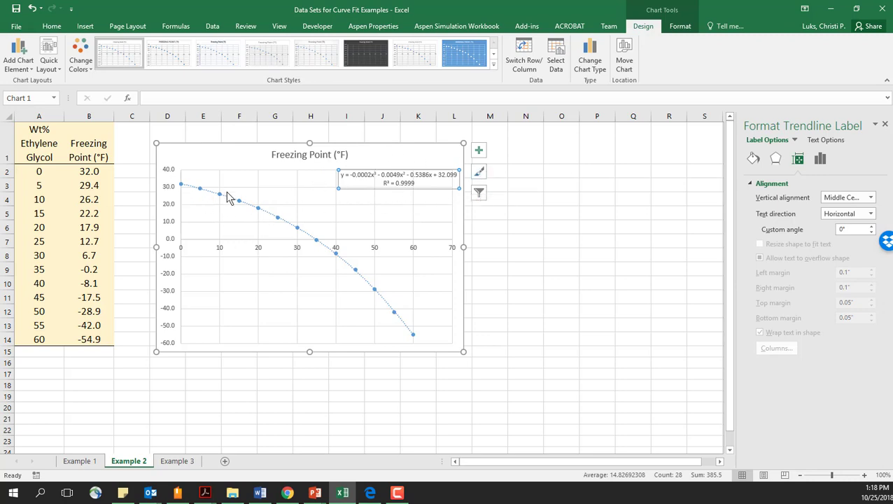
# Step: Compare the polynomial fits by setting the trendline order to 2 and returning it to 3
pyautogui.click(344, 262)
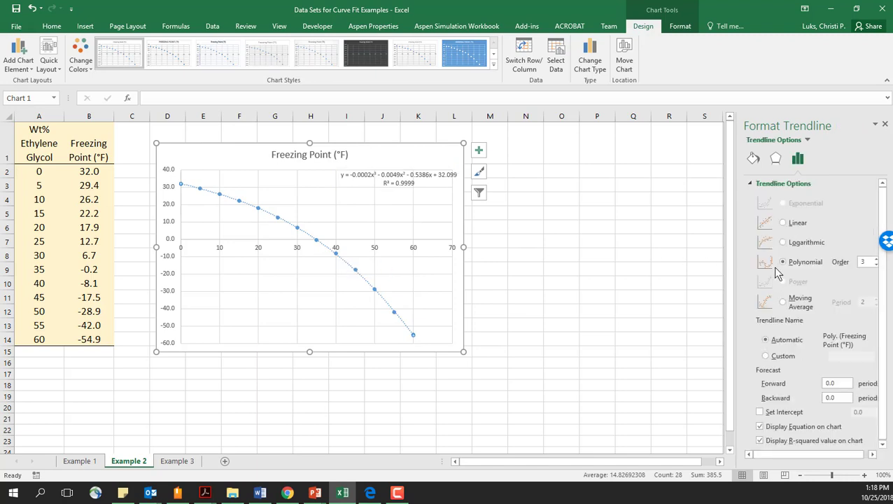
pyautogui.click(877, 265)
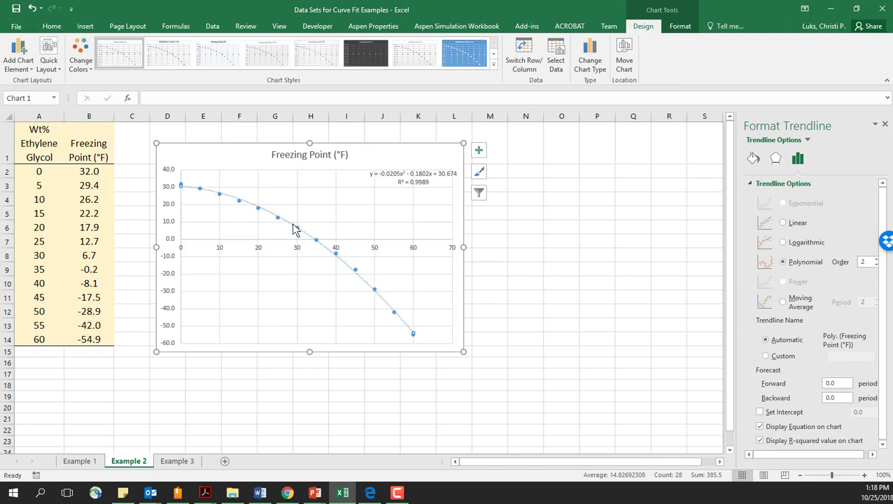
pyautogui.click(877, 258)
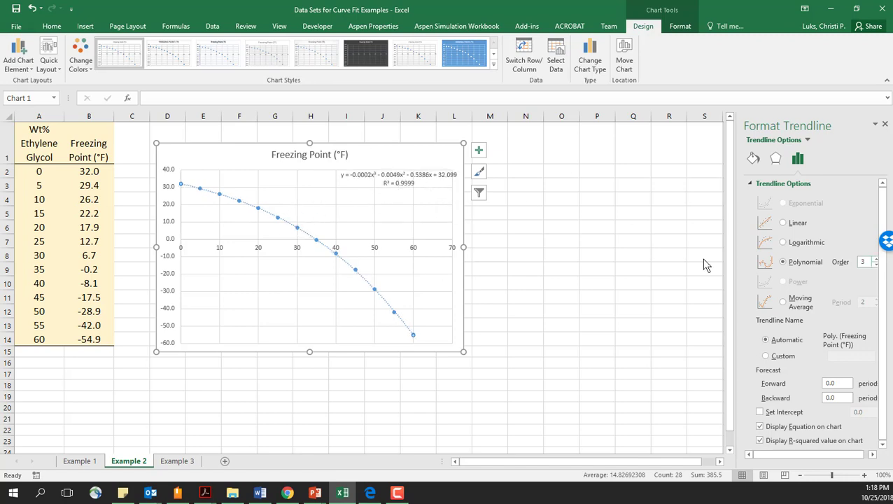
pyautogui.click(409, 385)
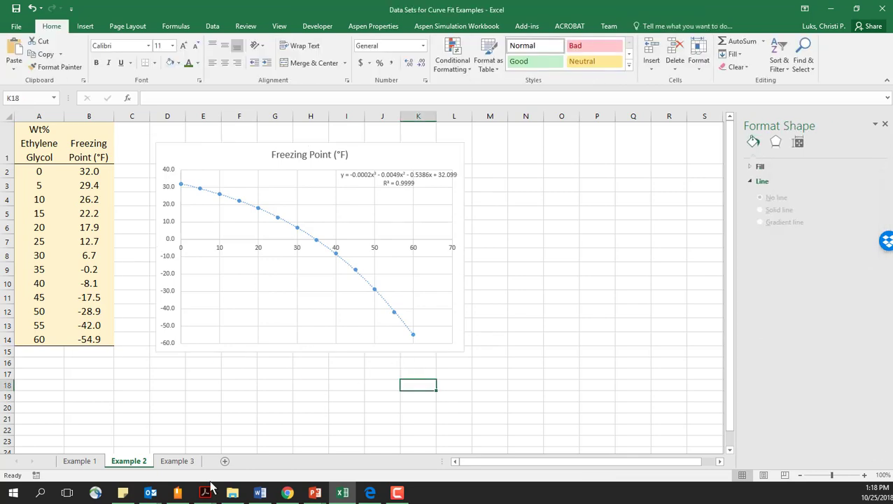
# Step: On the Example 3 sheet, insert a markers-only scatter chart of the x and y data in A1:B12, place it beside the table and make it taller
pyautogui.click(176, 463)
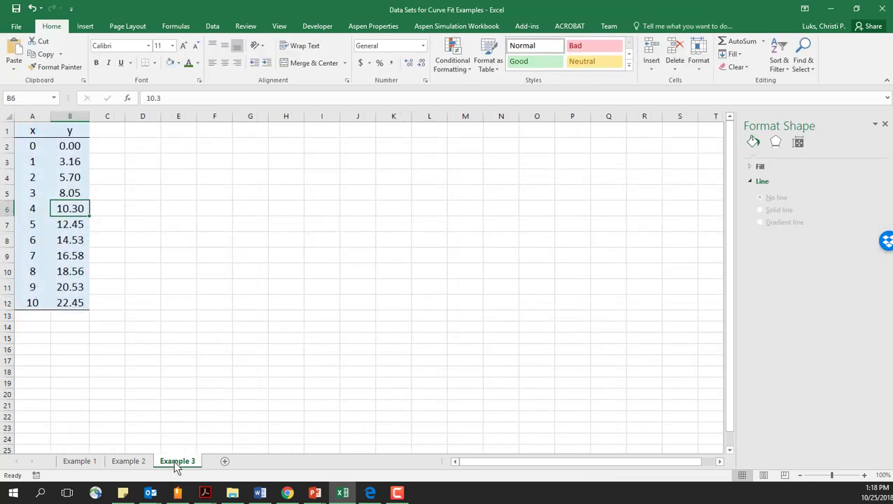
pyautogui.click(150, 168)
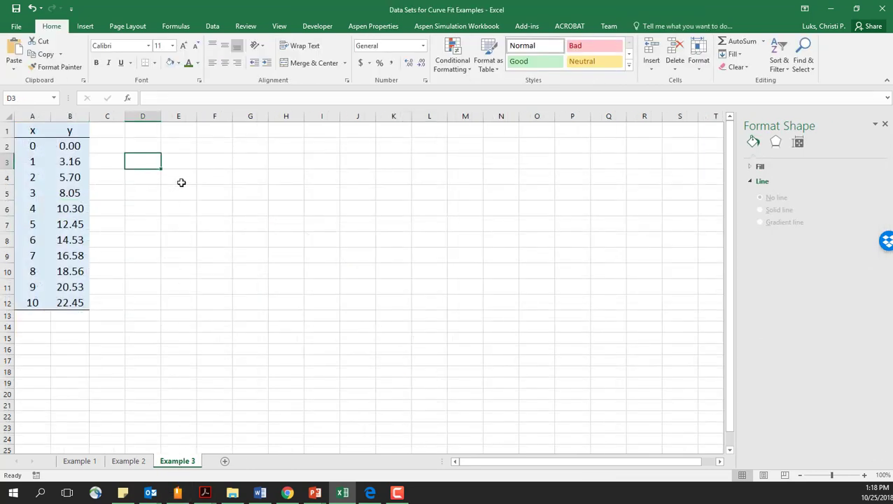
pyautogui.moveTo(21, 126); pyautogui.dragTo(70, 312)
pyautogui.click(85, 27)
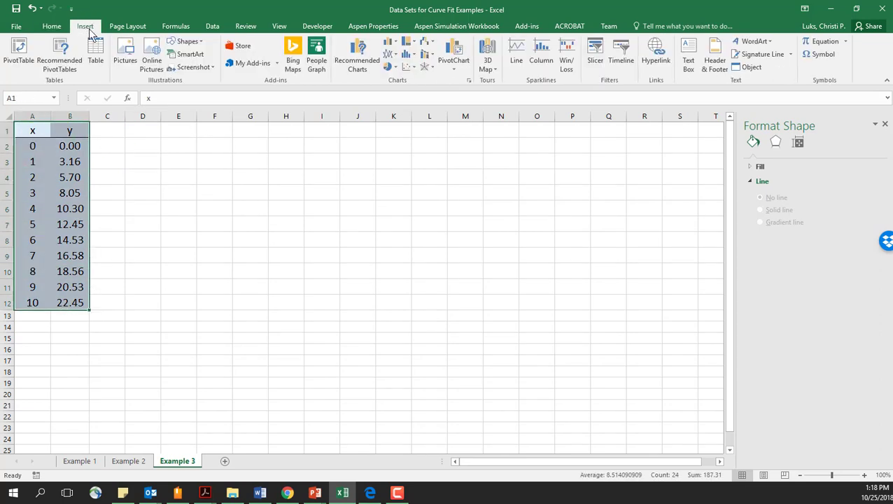
pyautogui.click(410, 70)
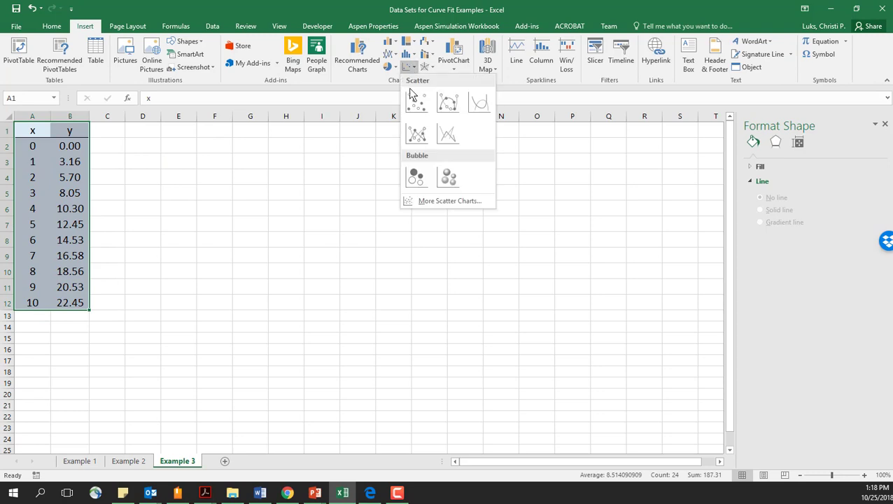
pyautogui.click(409, 99)
pyautogui.moveTo(324, 228); pyautogui.dragTo(209, 147)
pyautogui.moveTo(261, 291); pyautogui.dragTo(260, 323)
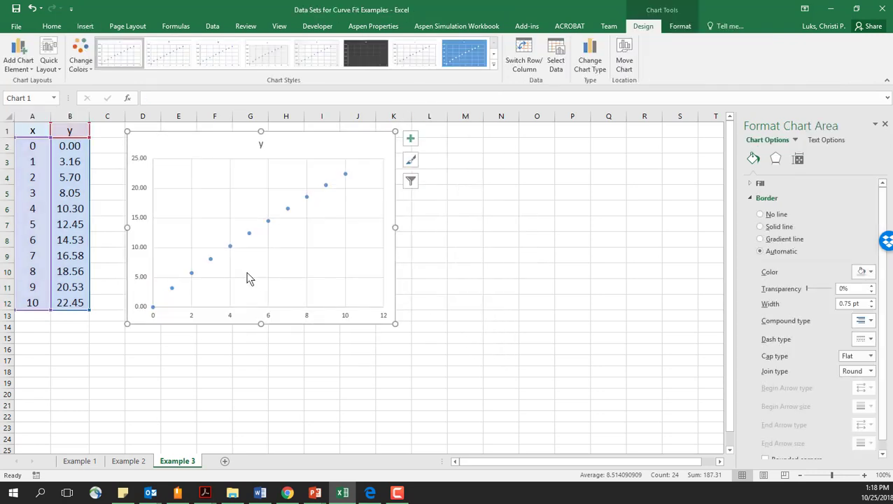
# Step: Add a linear trendline to the Example 3 series, display its equation and R-squared value, and move the label beside the chart title
pyautogui.click(248, 235)
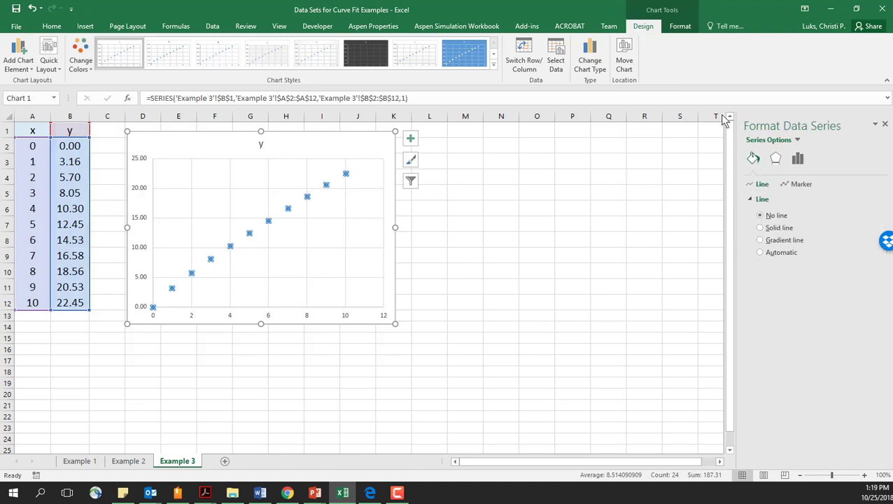
pyautogui.rightClick(287, 209)
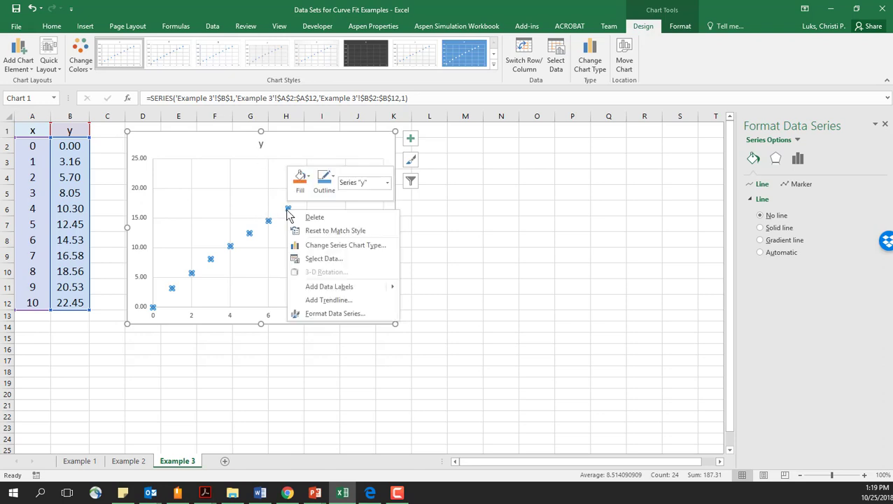
pyautogui.click(323, 301)
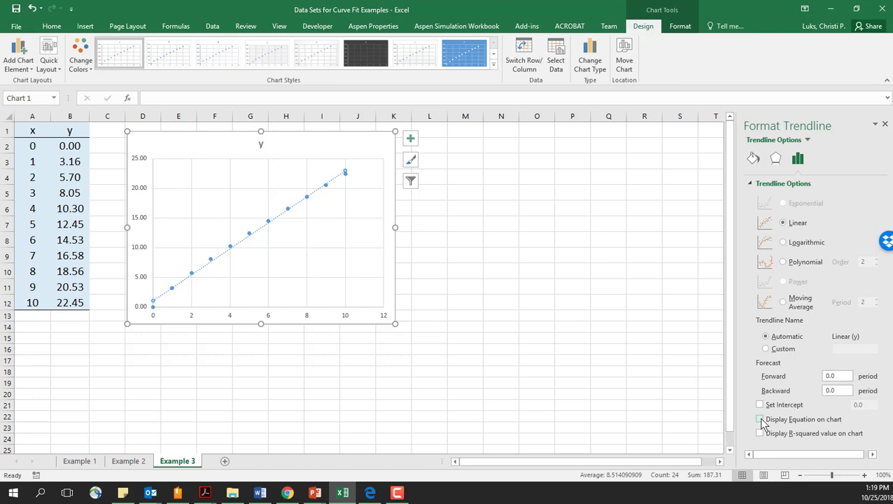
pyautogui.click(759, 419)
pyautogui.click(759, 434)
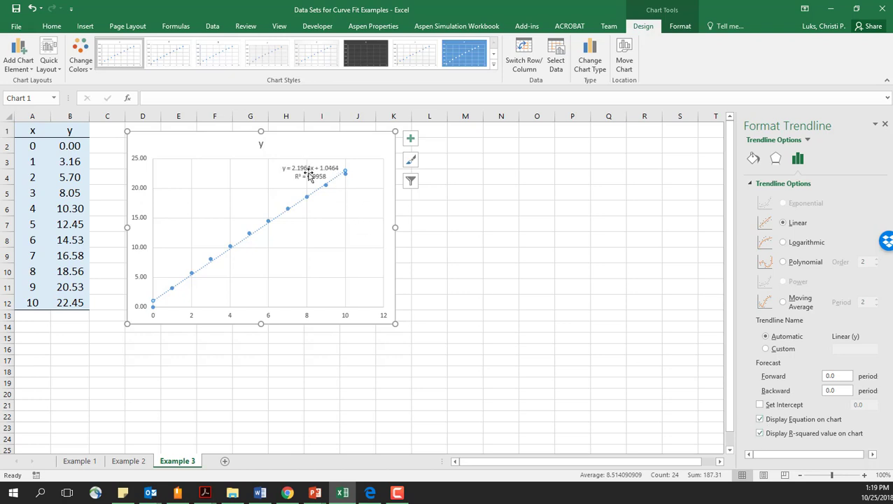
pyautogui.moveTo(315, 174); pyautogui.dragTo(319, 148)
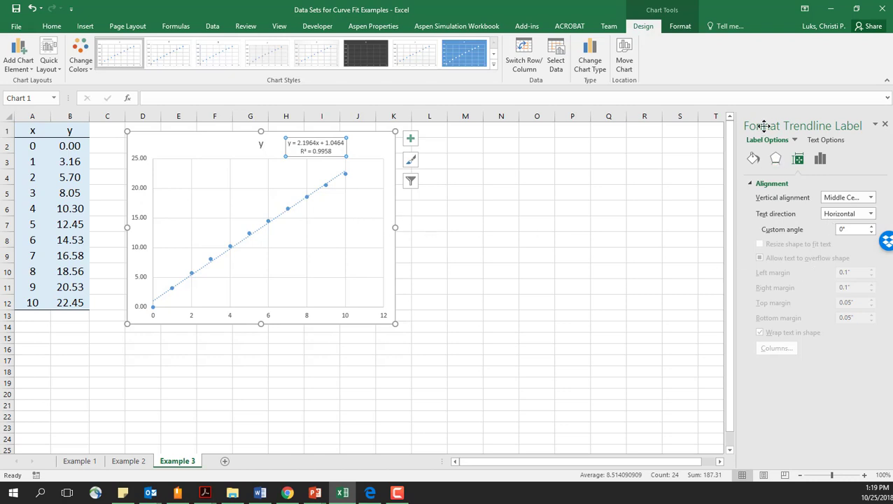
# Step: Change the Example 3 trendline to an order 2 polynomial after trying order 3, and move its equation label clear of the chart title
pyautogui.click(316, 198)
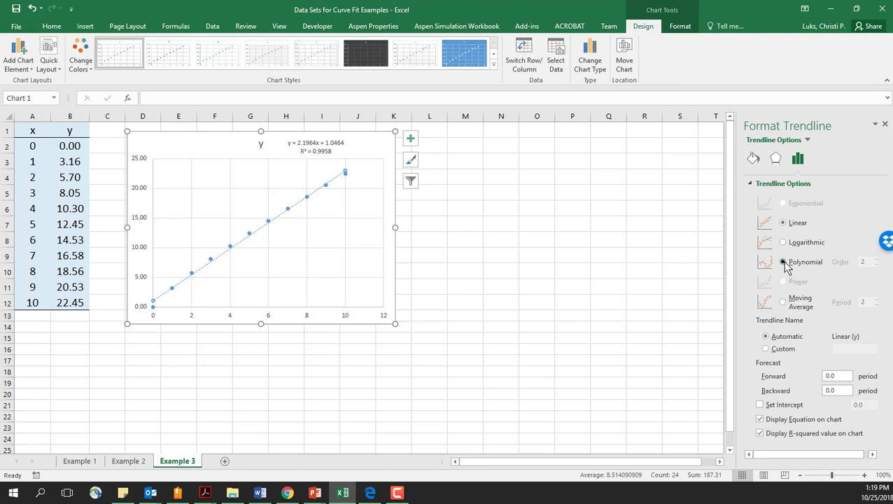
pyautogui.click(784, 262)
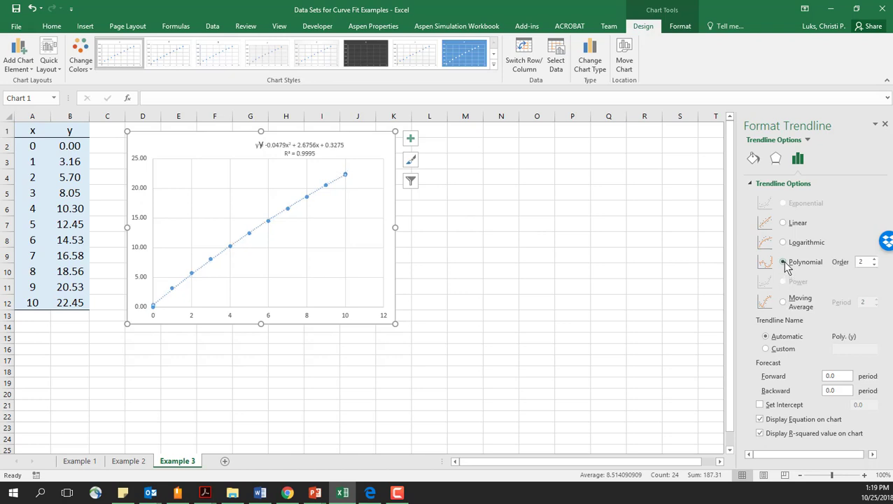
pyautogui.click(874, 260)
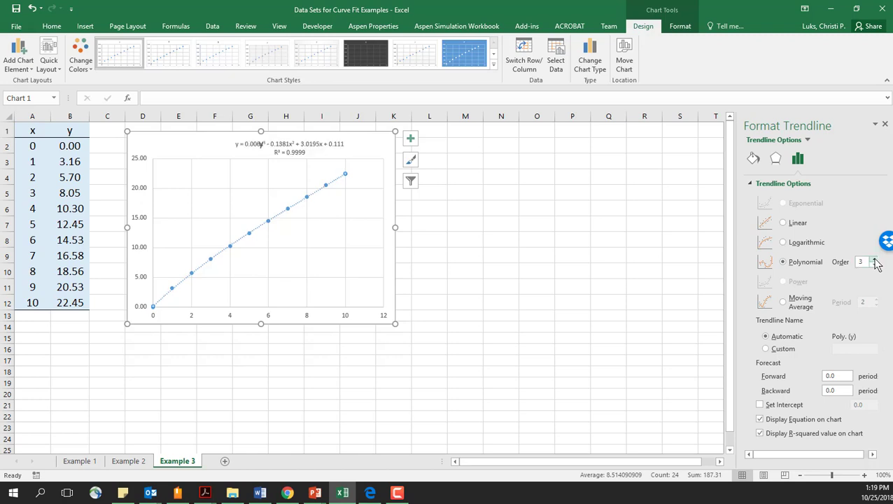
pyautogui.click(875, 265)
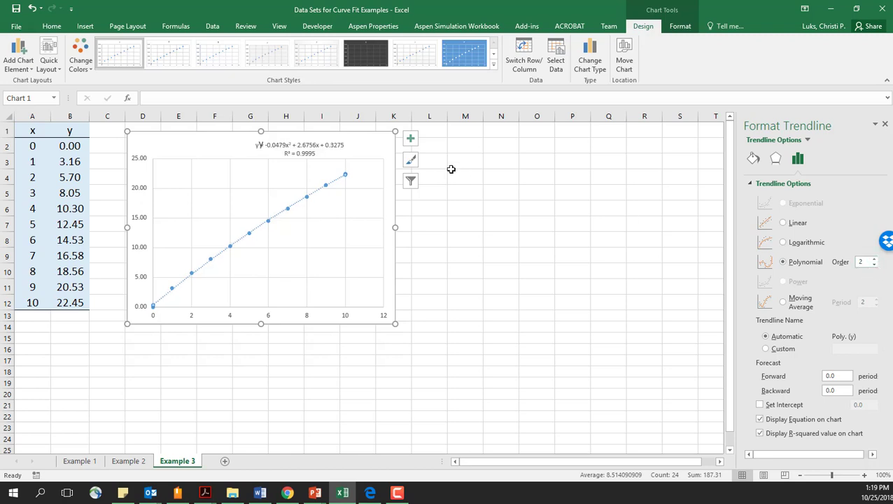
pyautogui.moveTo(307, 151); pyautogui.dragTo(334, 147)
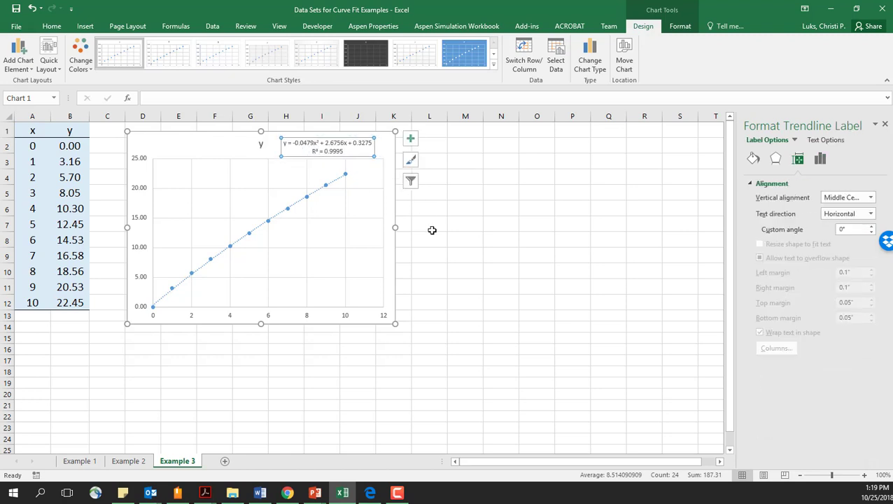
pyautogui.click(188, 397)
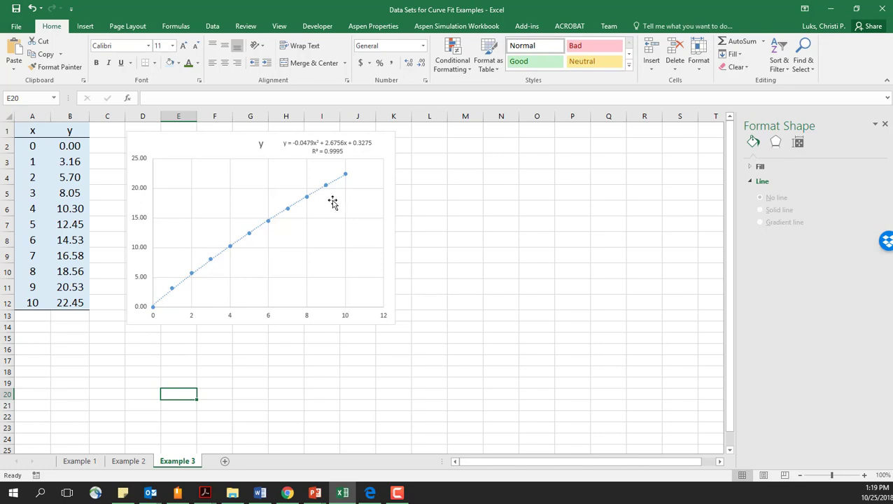
# Step: Review the fitted charts on the Example 2 and Example 1 sheets
pyautogui.click(136, 460)
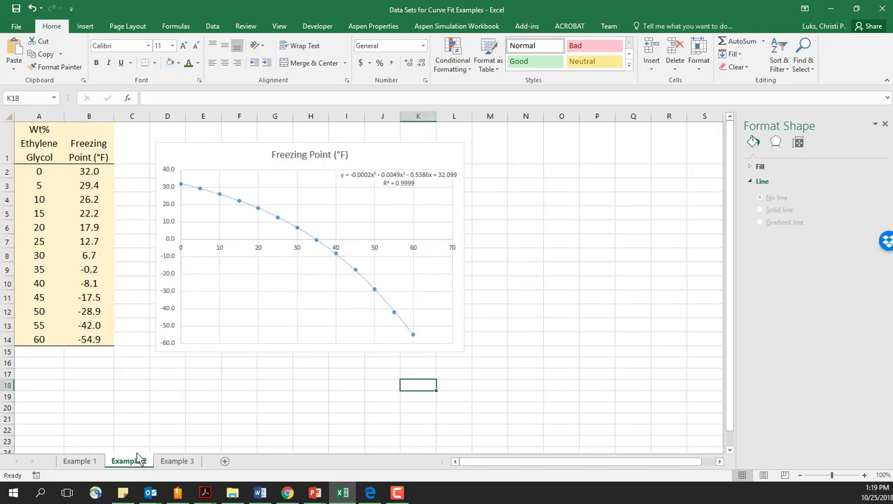
pyautogui.click(80, 461)
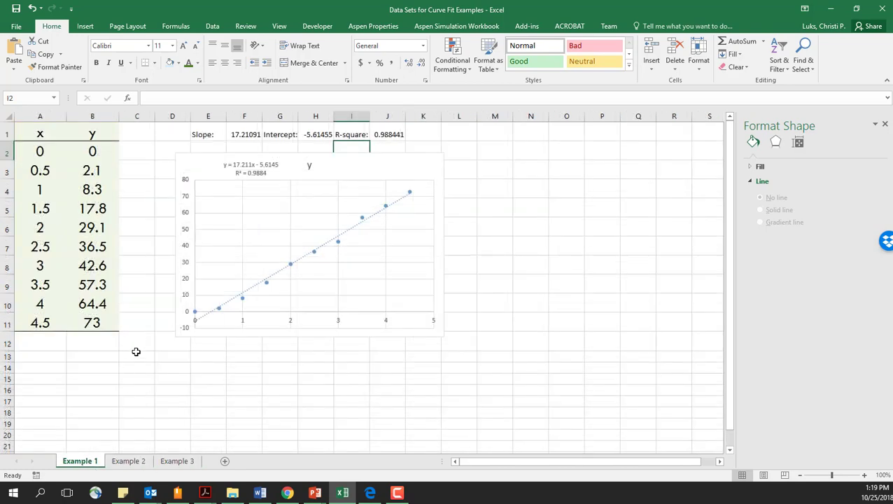